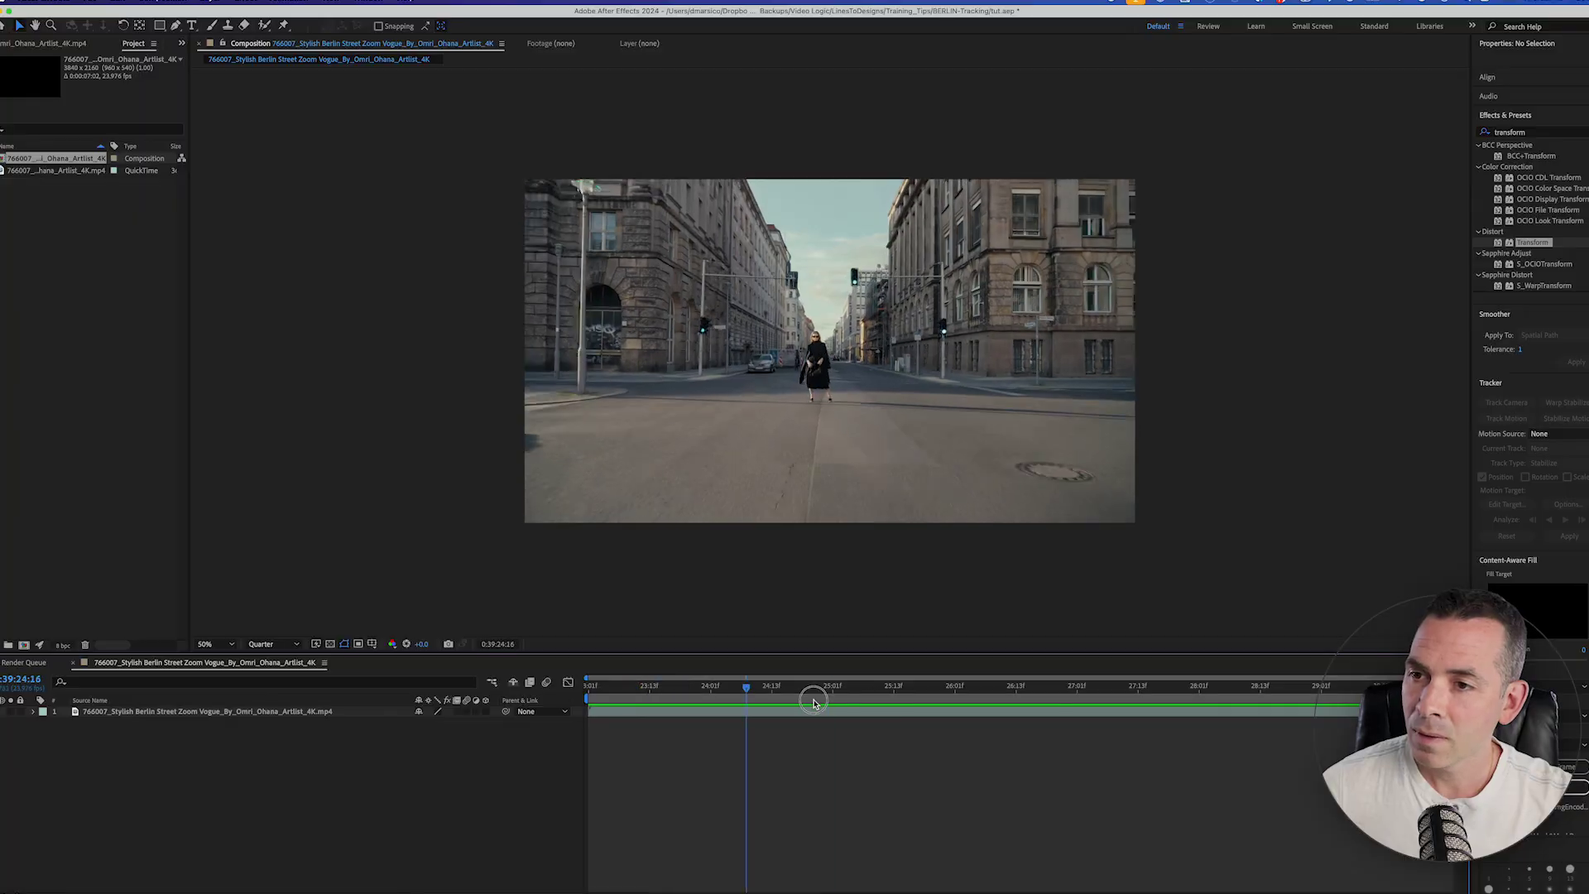
Step: Go to frame 0:39:26:05 of the Berlin street composition and save that frame as a still image file
{"action": "left_click_drag", "start_coordinate": [813, 700], "coordinate": [964, 726]}
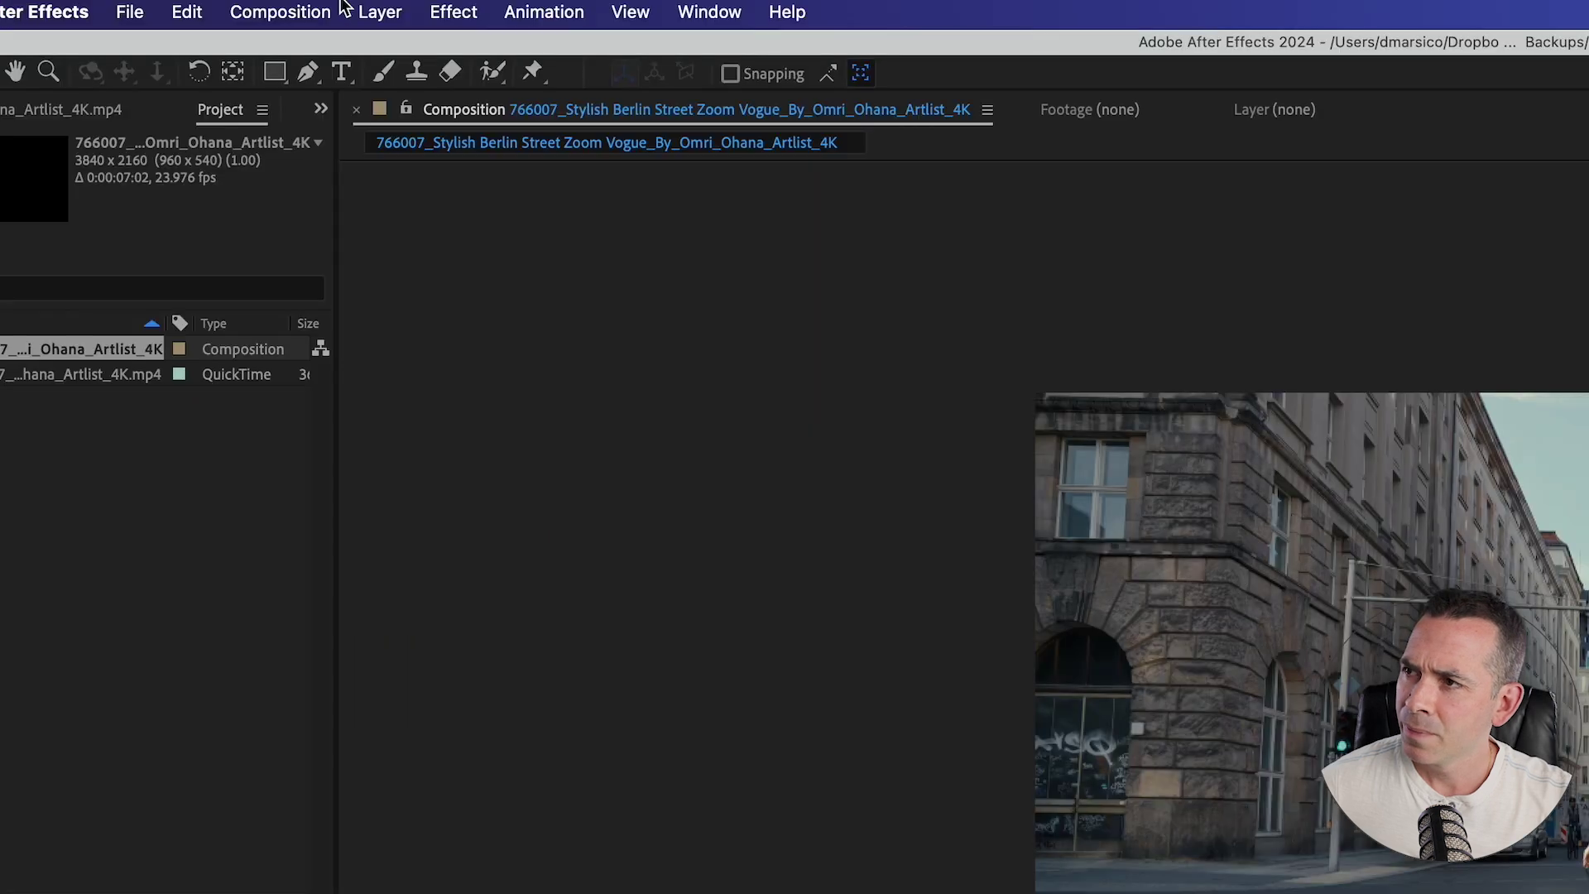
{"action": "left_click", "coordinate": [183, 1]}
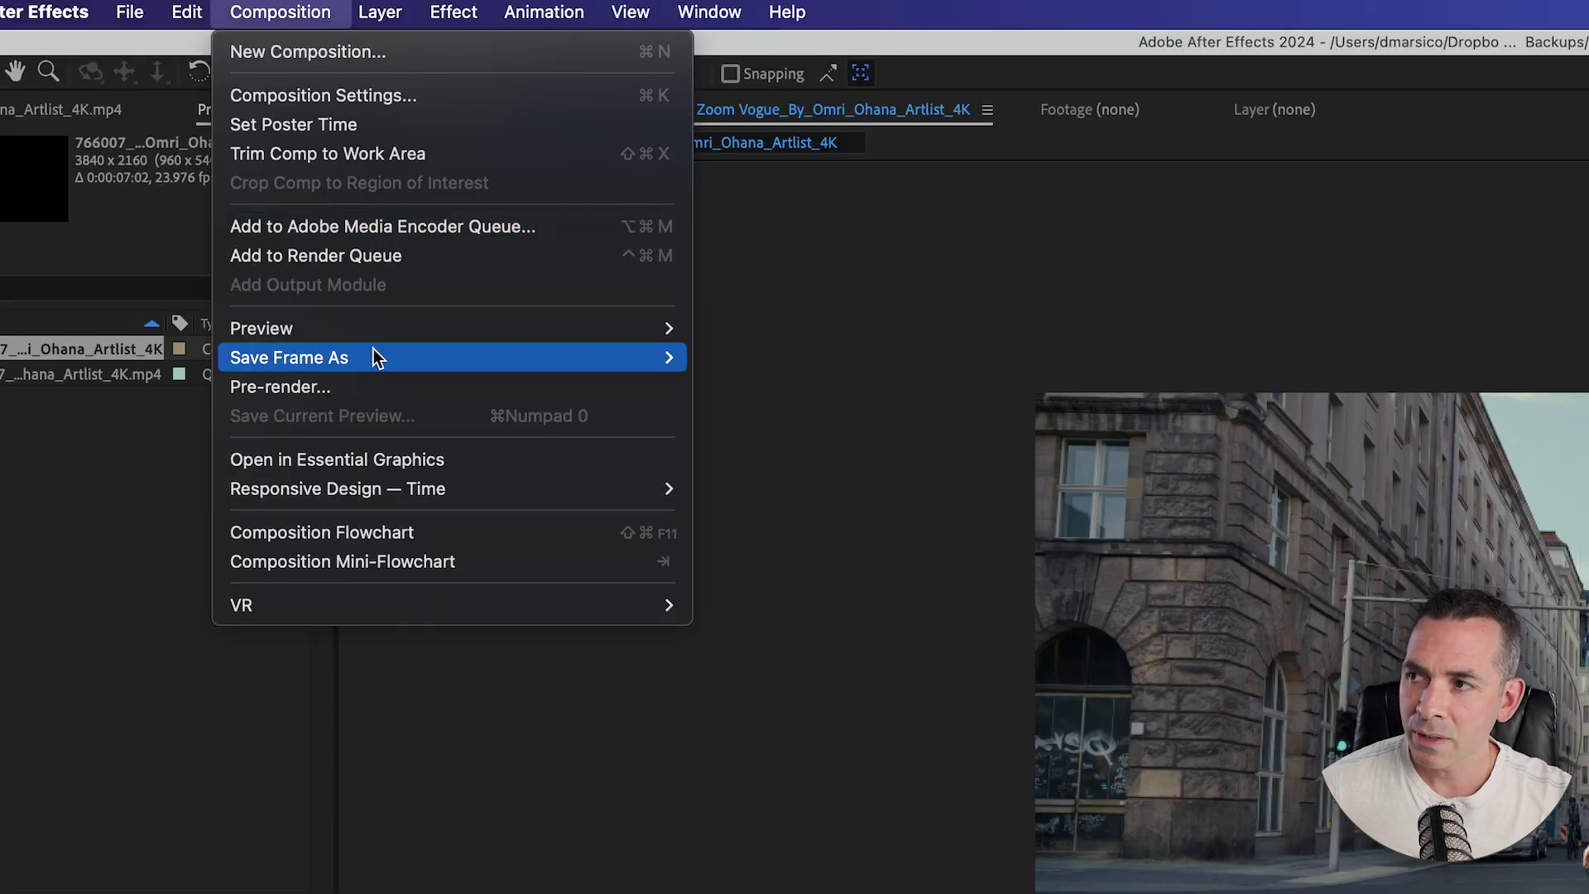
{"action": "mouse_move", "coordinate": [377, 356]}
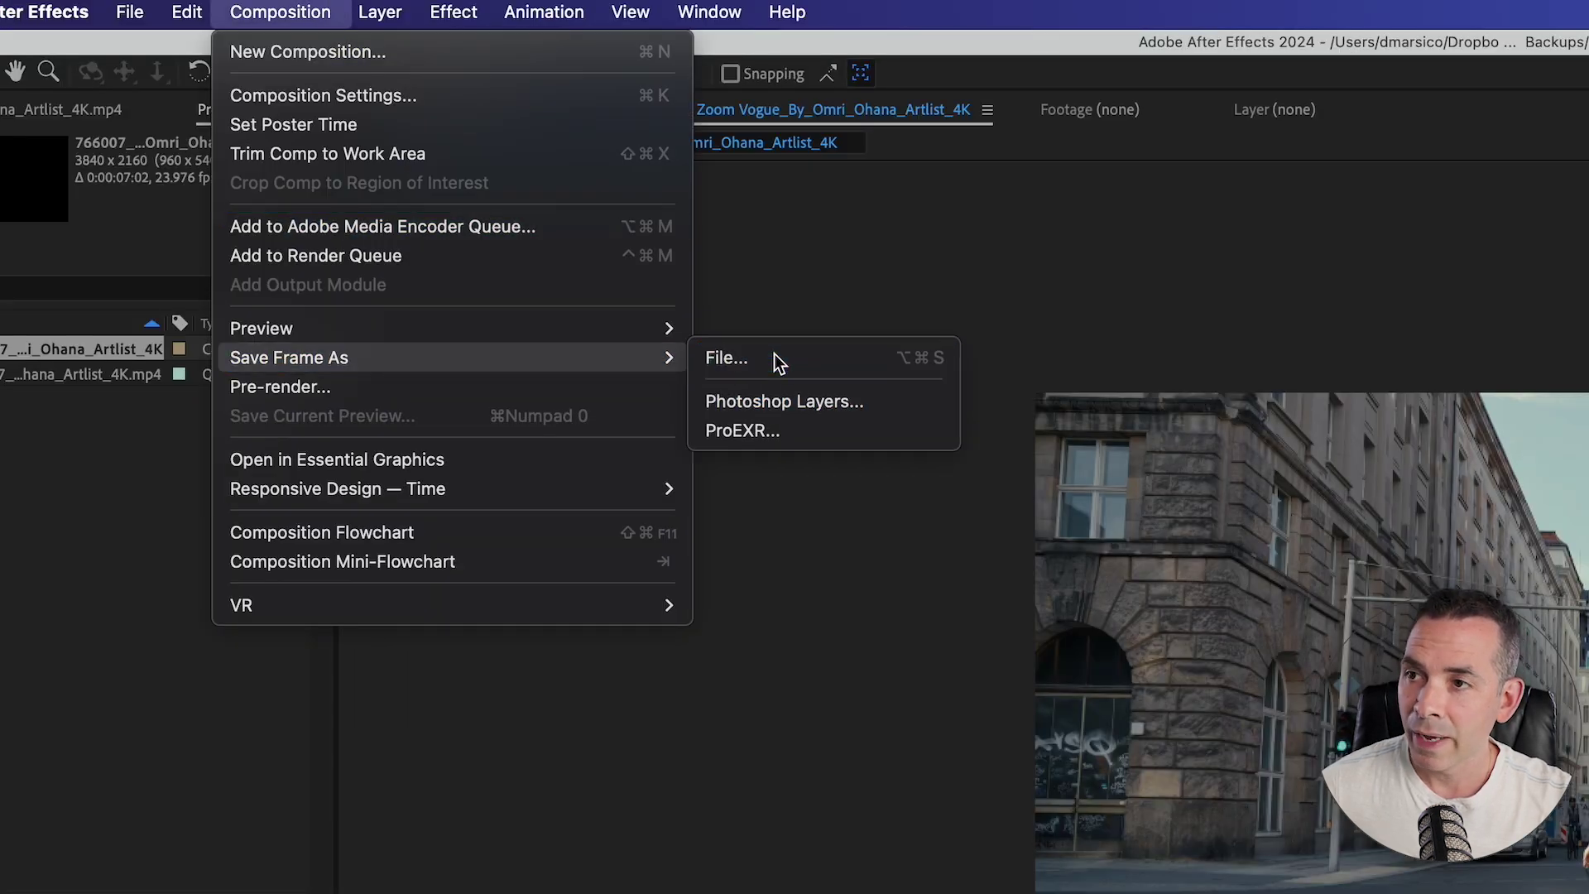
{"action": "left_click", "coordinate": [769, 358]}
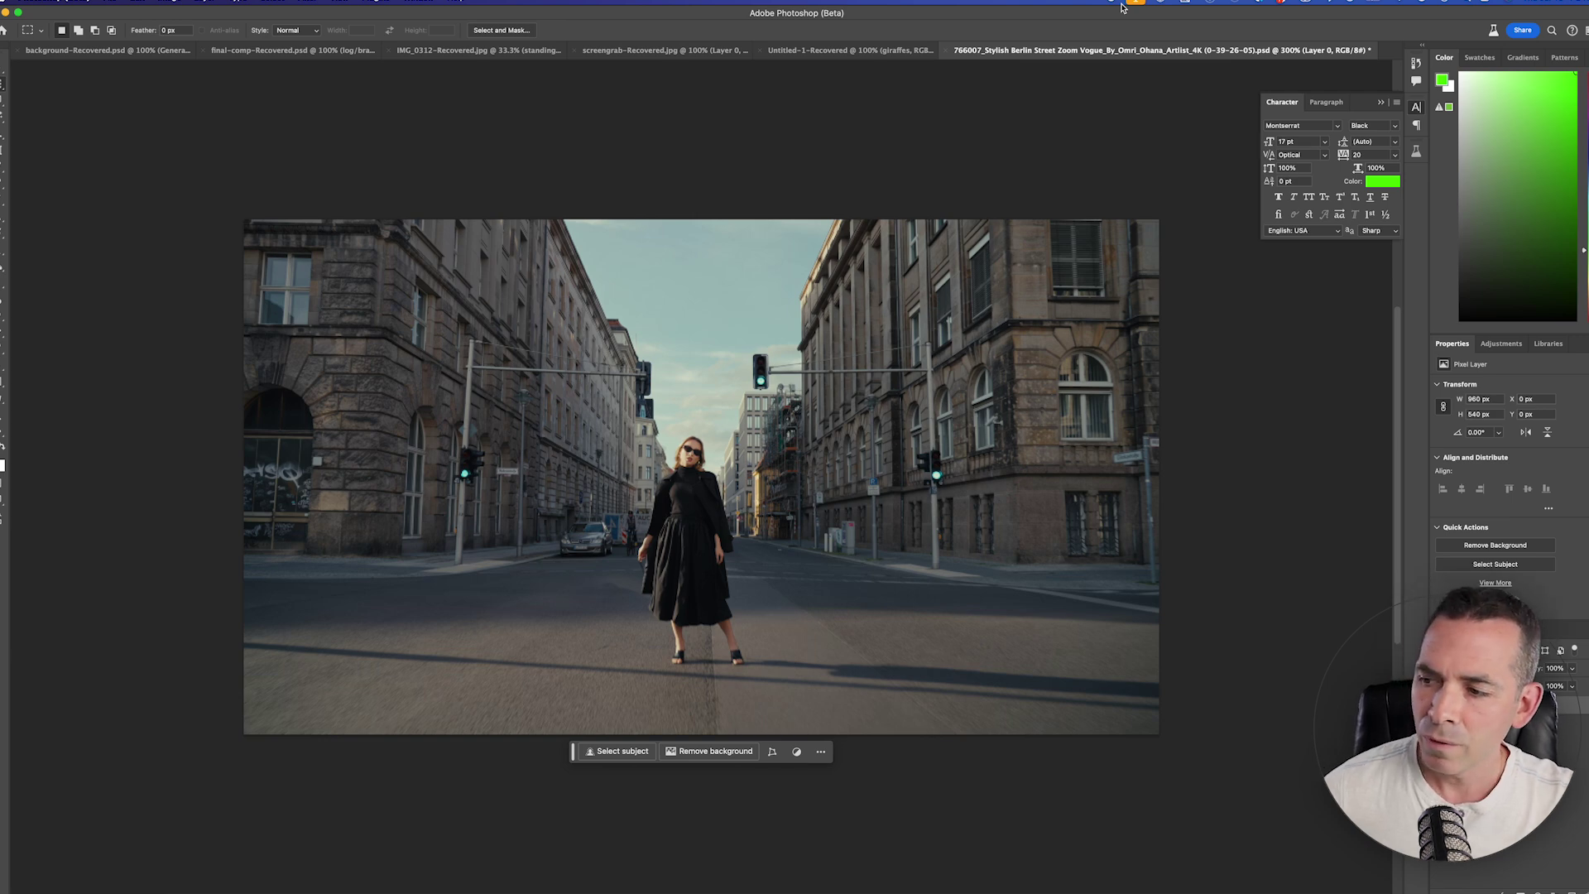
Step: In Photoshop, select a wide rectangle across the upper street and enter the Generative Fill prompt cinematic stylized 3d sign that says "BERLIN"
{"action": "left_click_drag", "start_coordinate": [372, 299], "coordinate": [964, 484]}
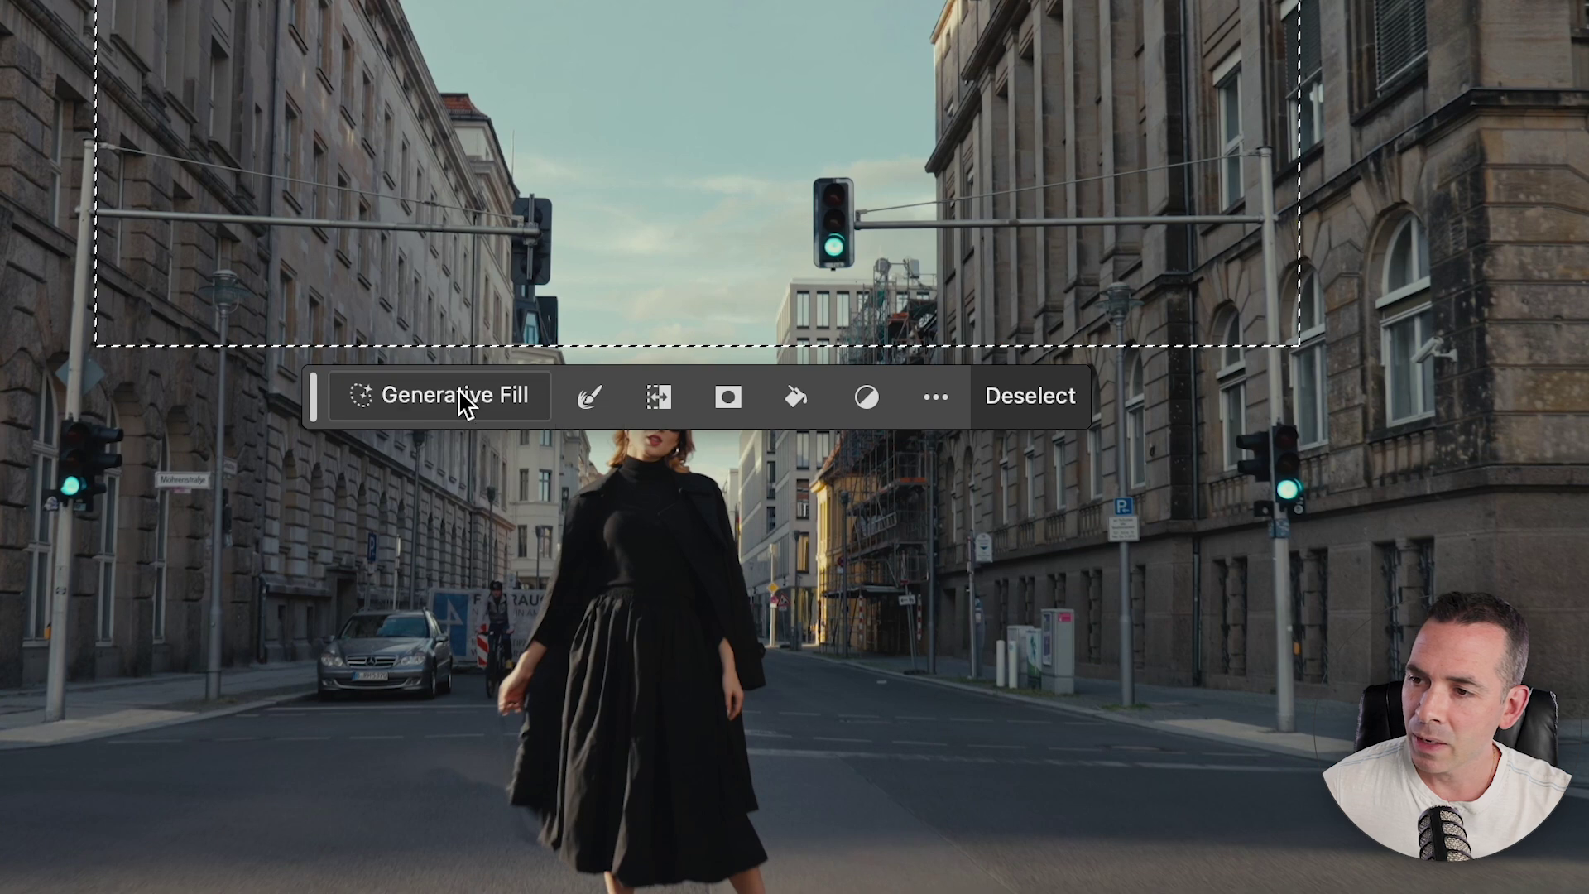
{"action": "left_click", "coordinate": [551, 507]}
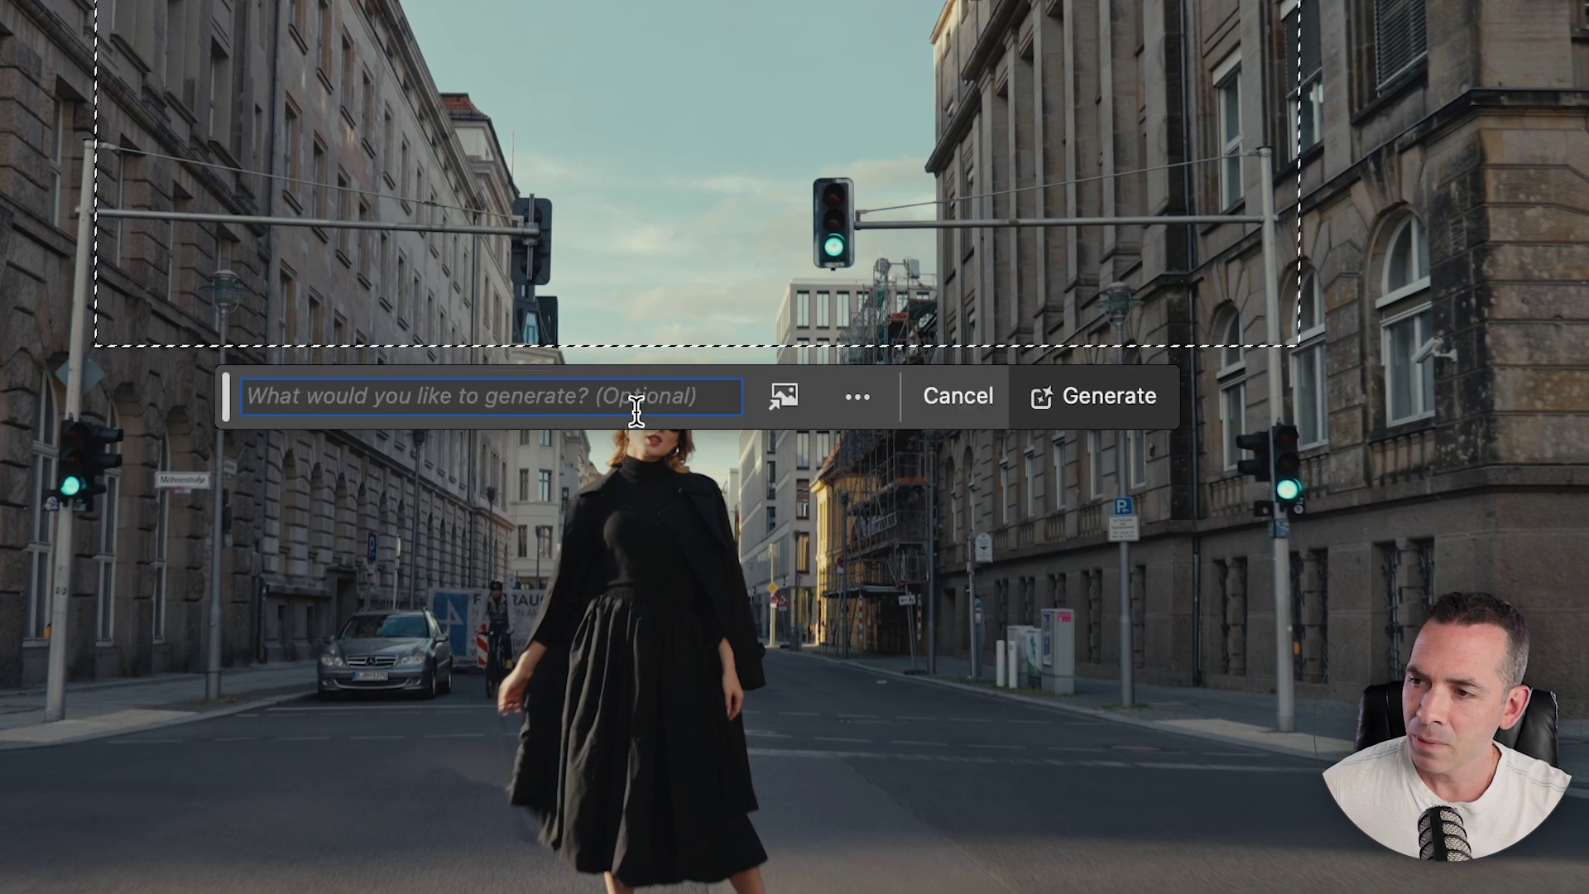
{"action": "type", "text": "cinematic stylized 3d sign that says \"BERLIN\""}
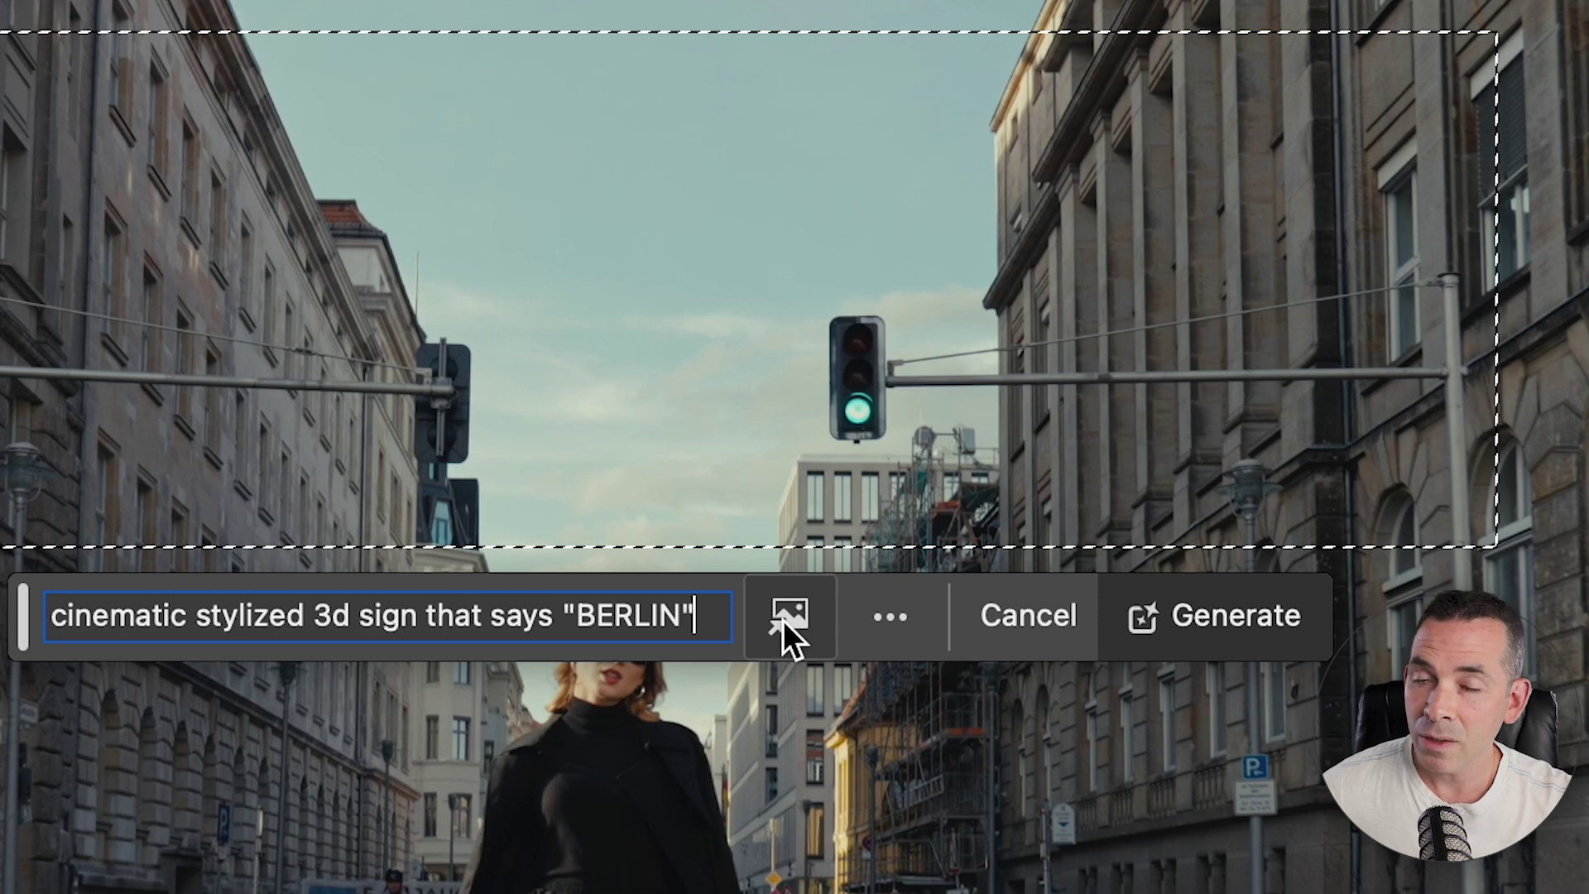
Step: Add the BERLIN sign photo as the reference image without removing its background, and generate the fill
{"action": "left_click", "coordinate": [786, 625]}
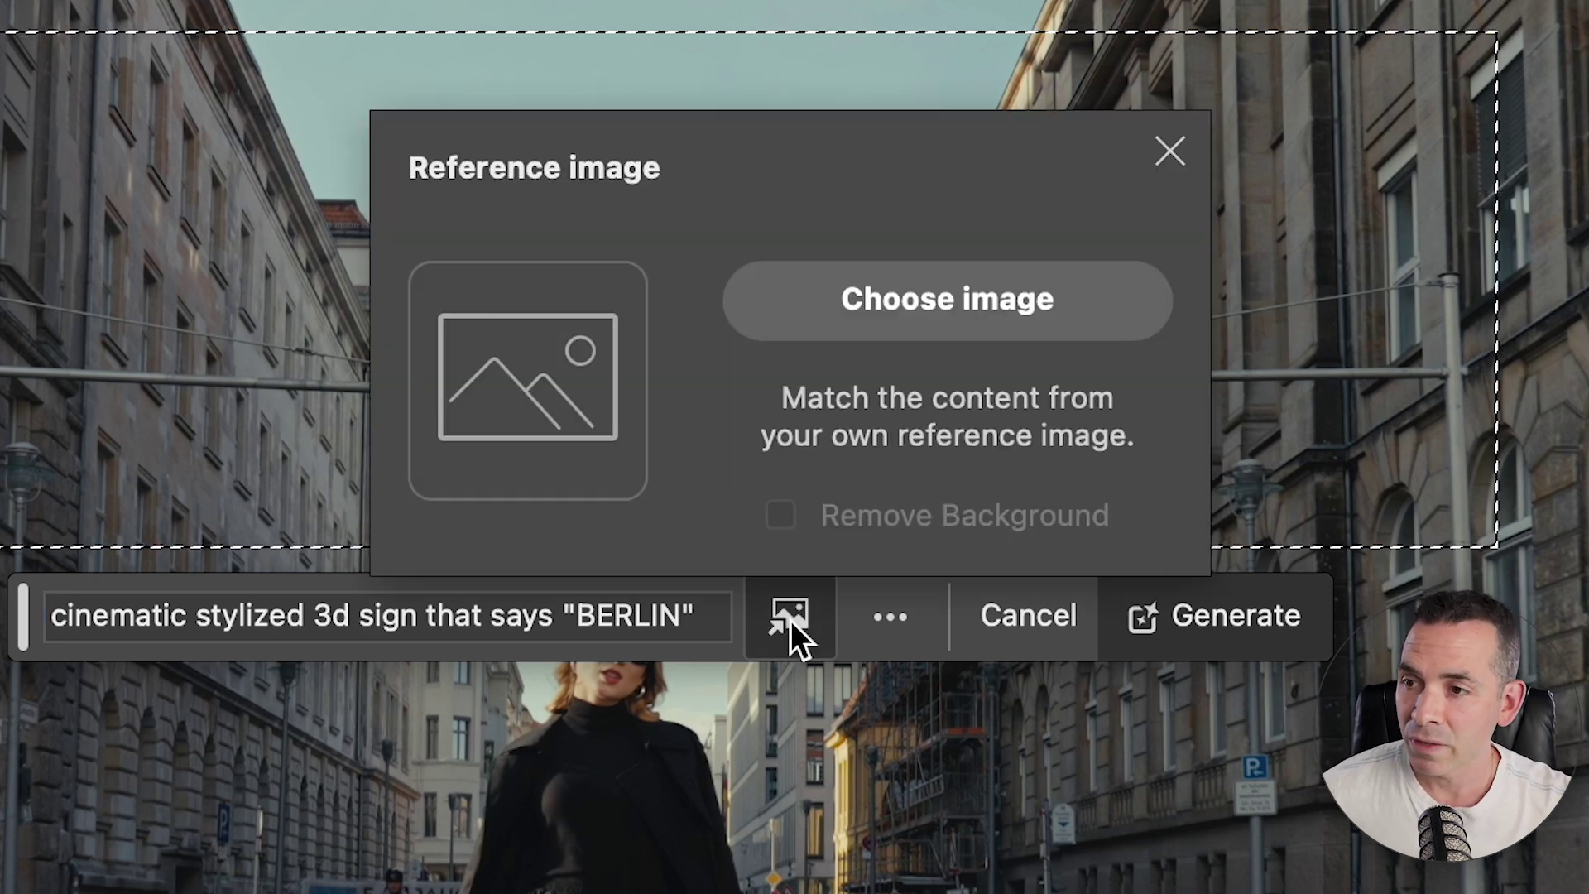
{"action": "left_click", "coordinate": [872, 318]}
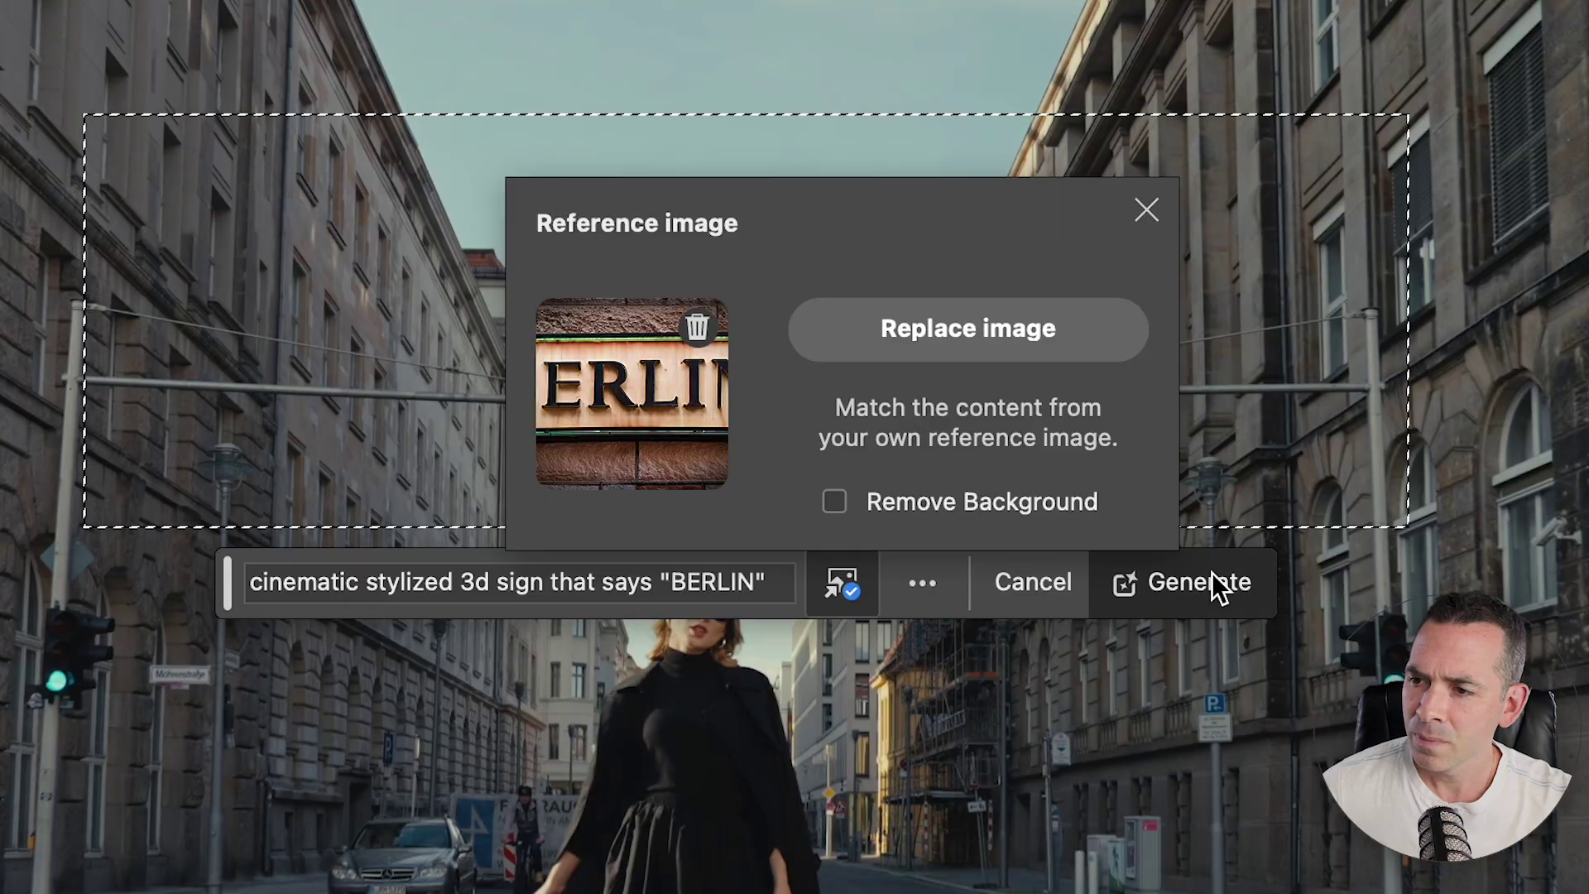
{"action": "left_click", "coordinate": [1216, 584]}
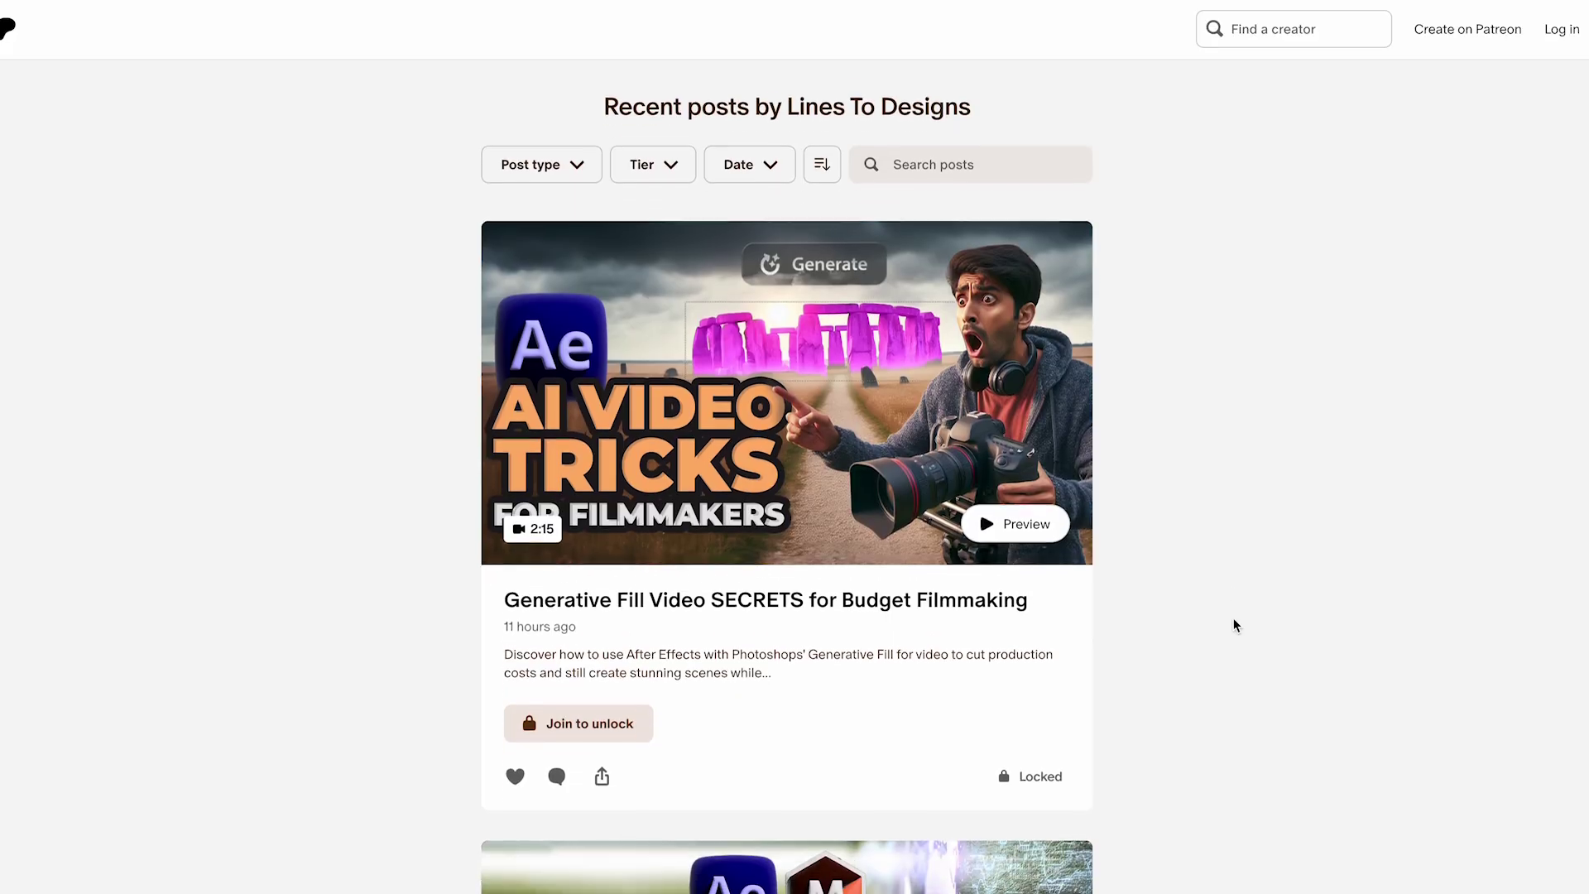
{"action": "scroll", "coordinate": [1233, 626], "scroll_direction": "down", "scroll_amount": 4}
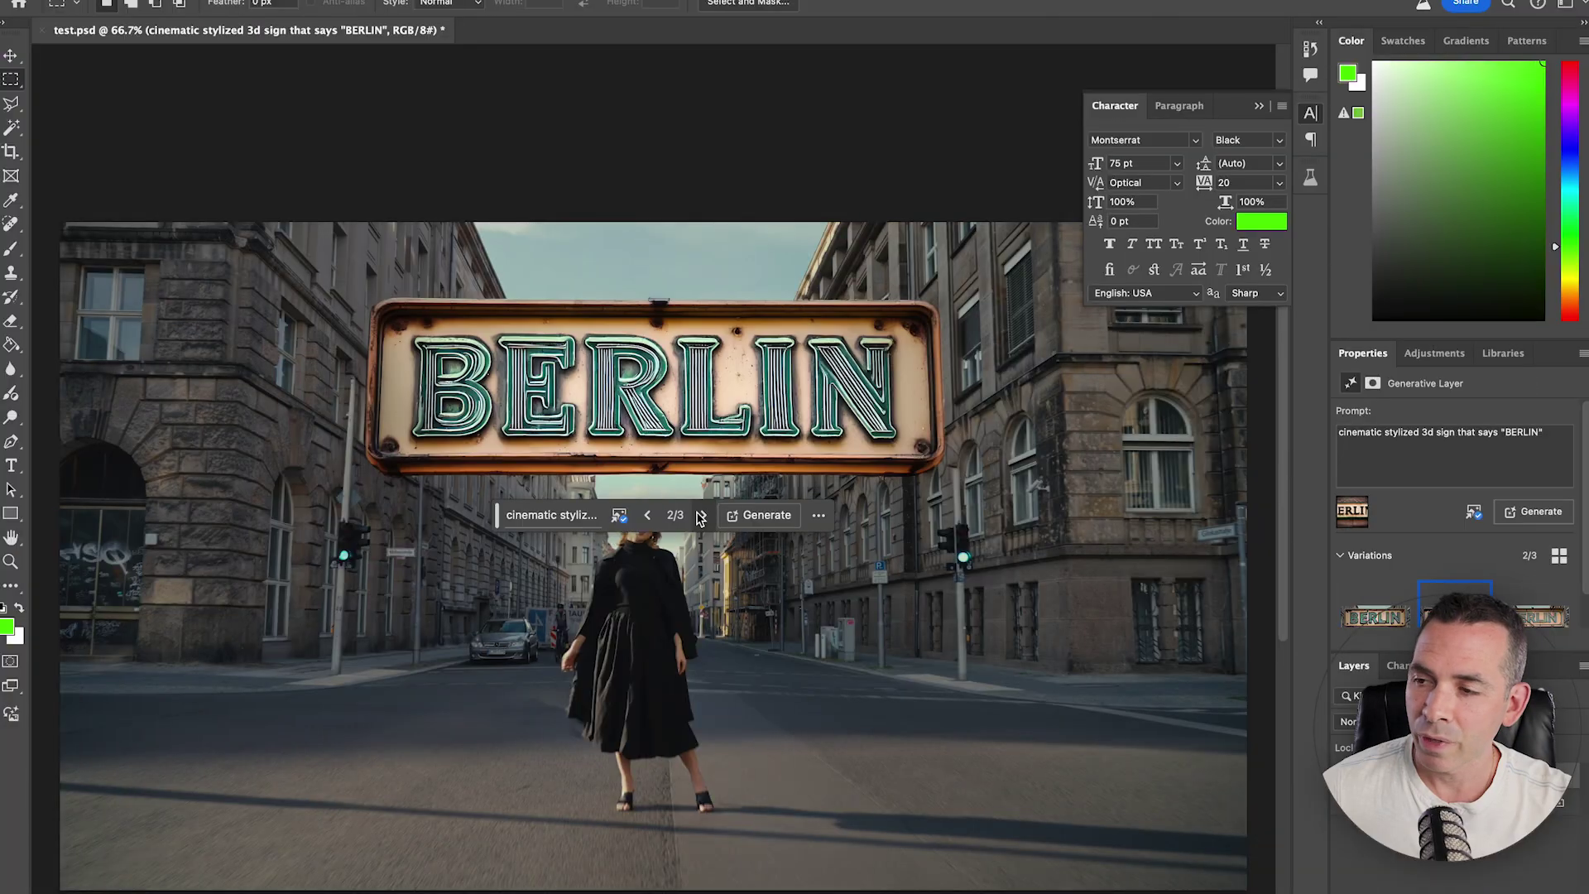
Step: Compare the generated BERLIN signs, generate another set, and choose the variation with teal letters on a tan panel and brown frame
{"action": "left_click", "coordinate": [700, 515]}
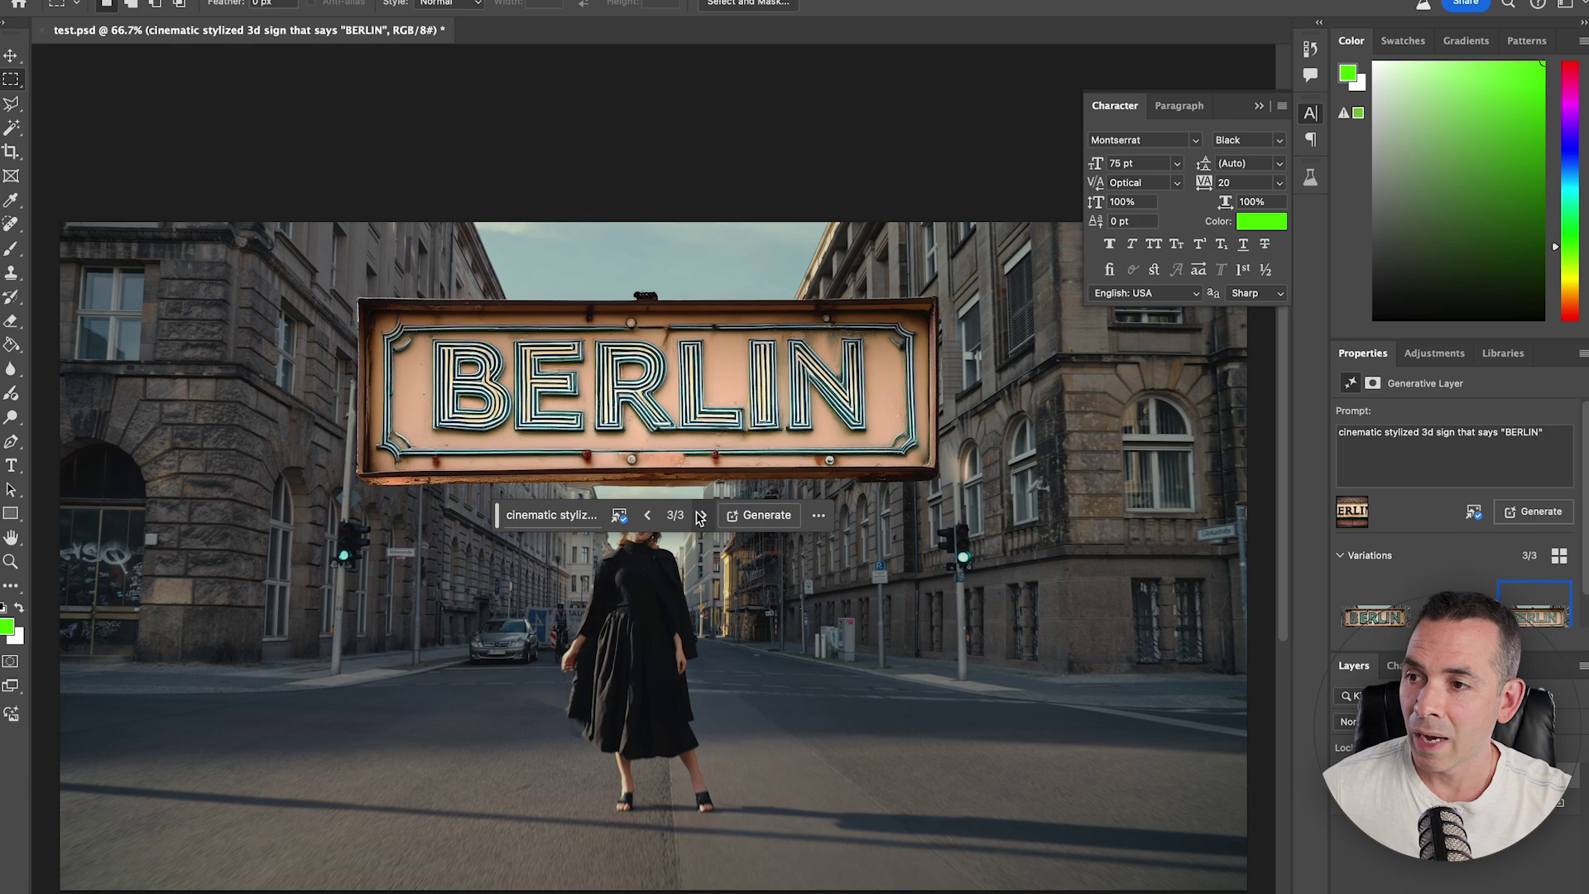
{"action": "left_click", "coordinate": [701, 515]}
{"action": "left_click", "coordinate": [700, 515]}
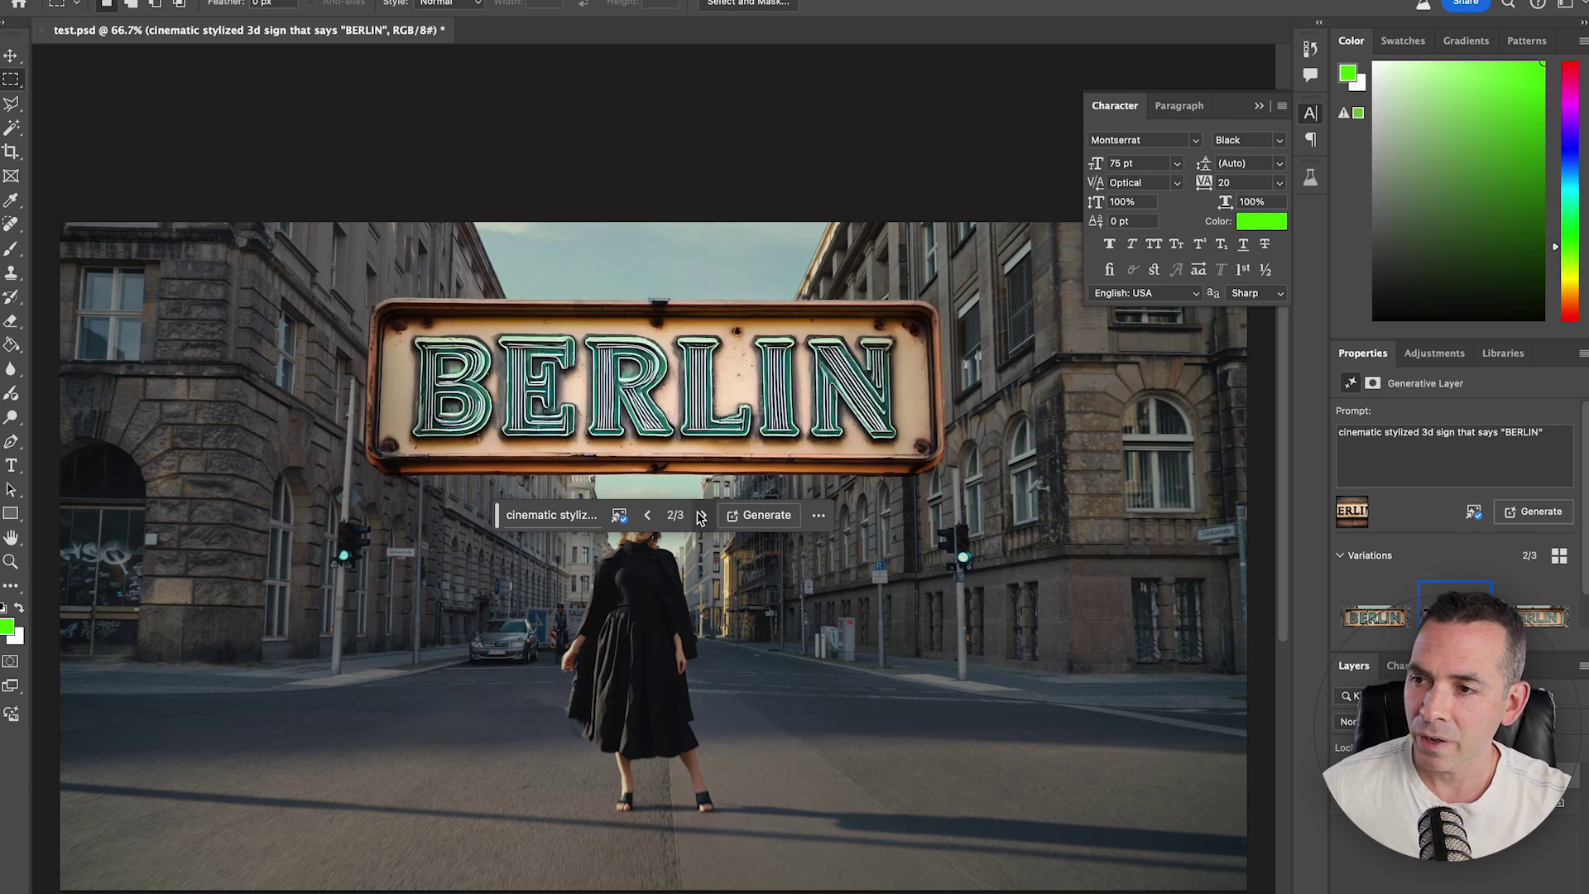
{"action": "left_click", "coordinate": [700, 515]}
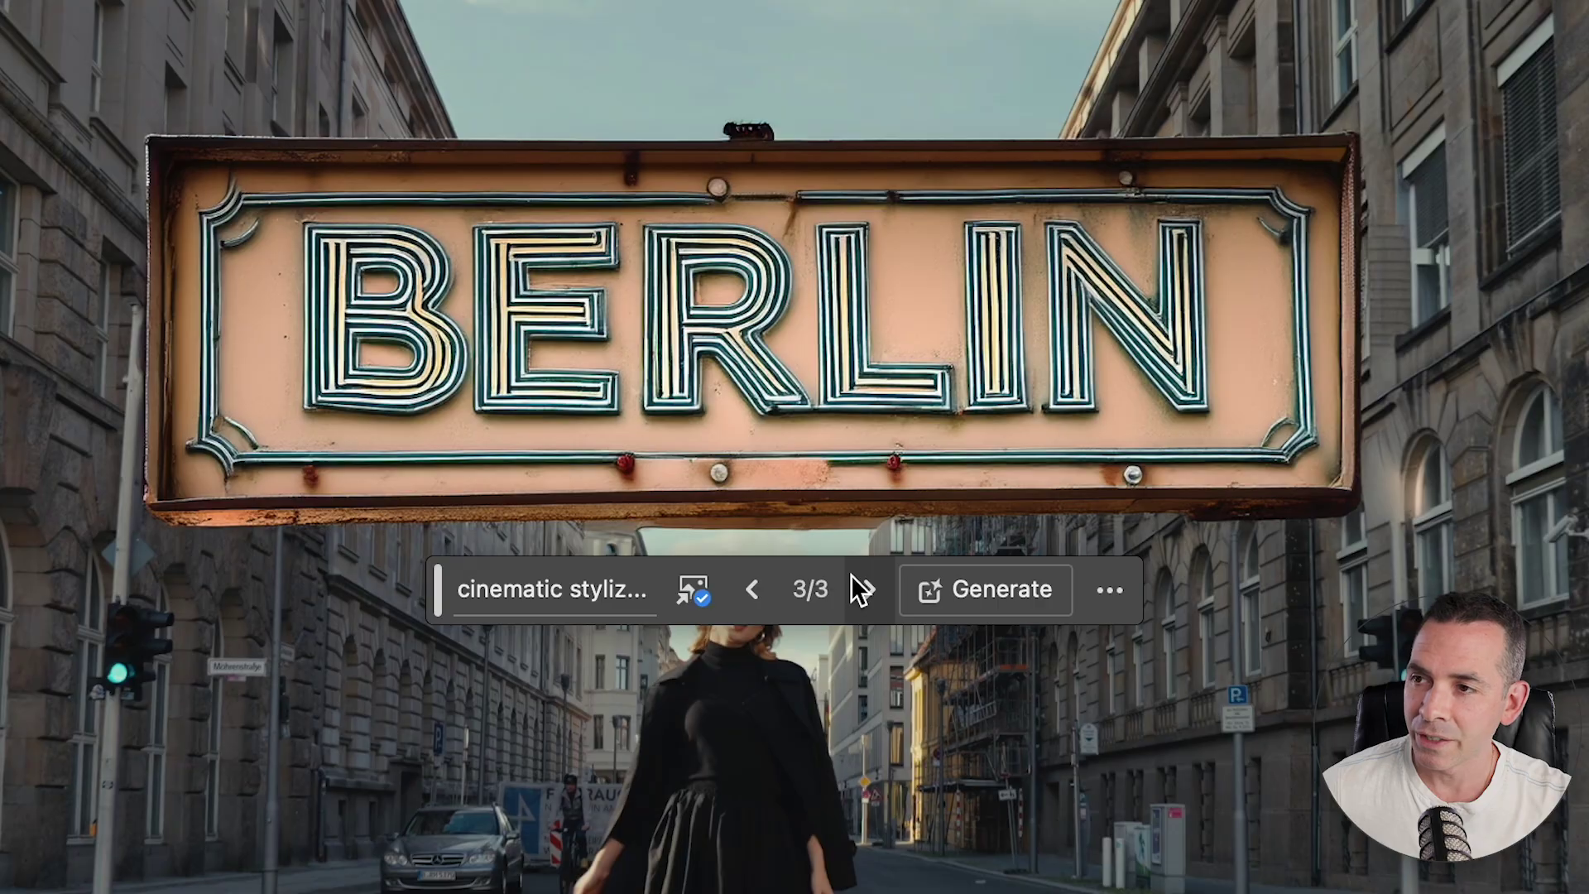
{"action": "left_click", "coordinate": [700, 515]}
{"action": "left_click", "coordinate": [761, 515]}
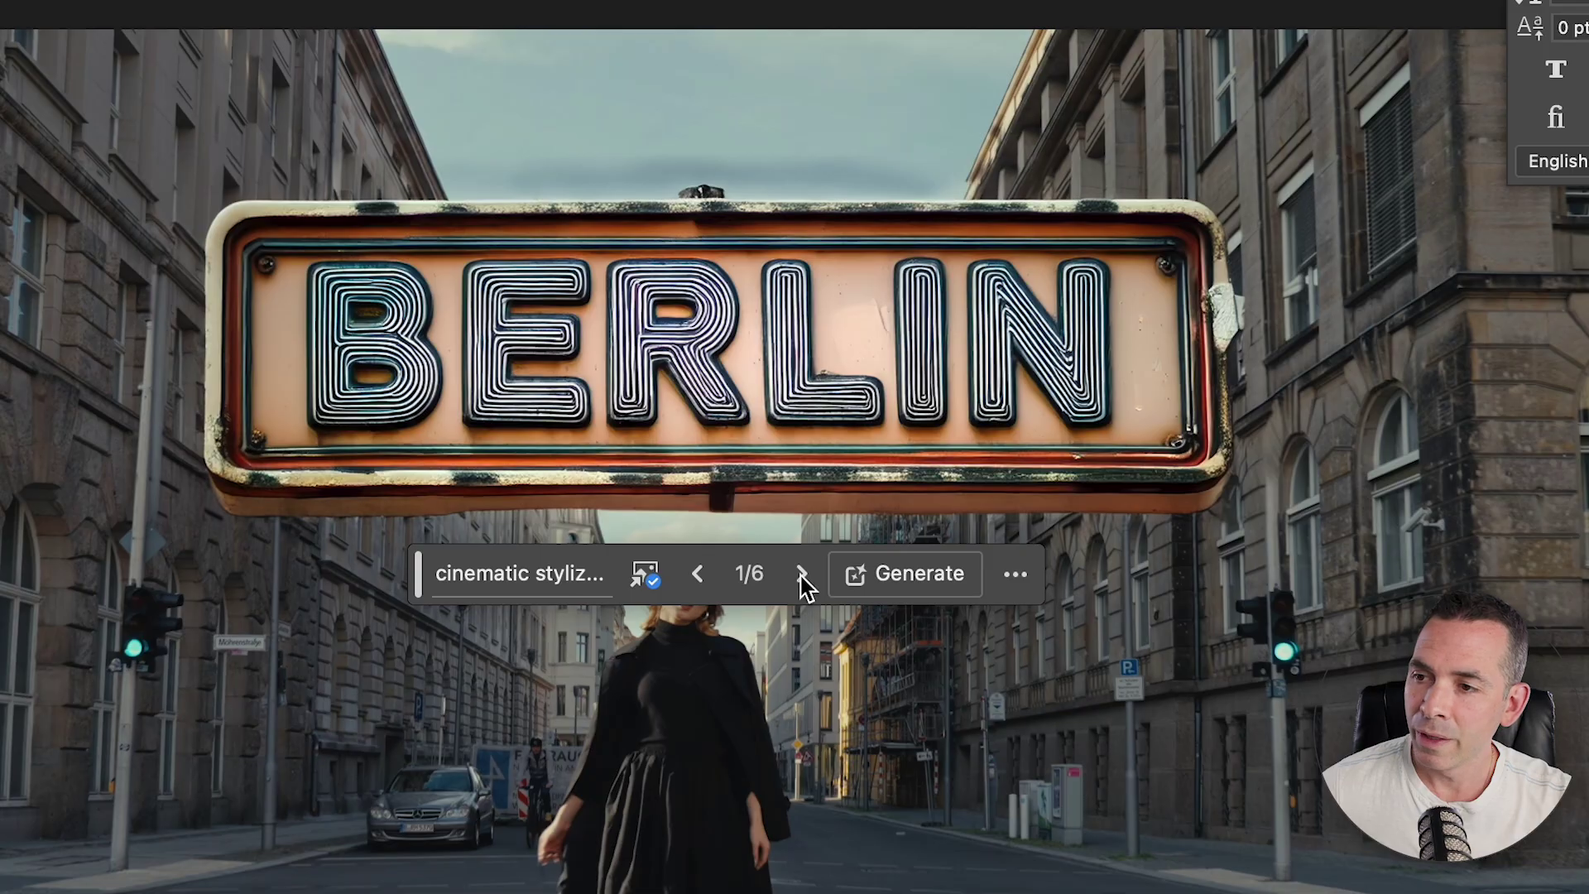
{"action": "left_click", "coordinate": [801, 575]}
{"action": "left_click", "coordinate": [801, 574]}
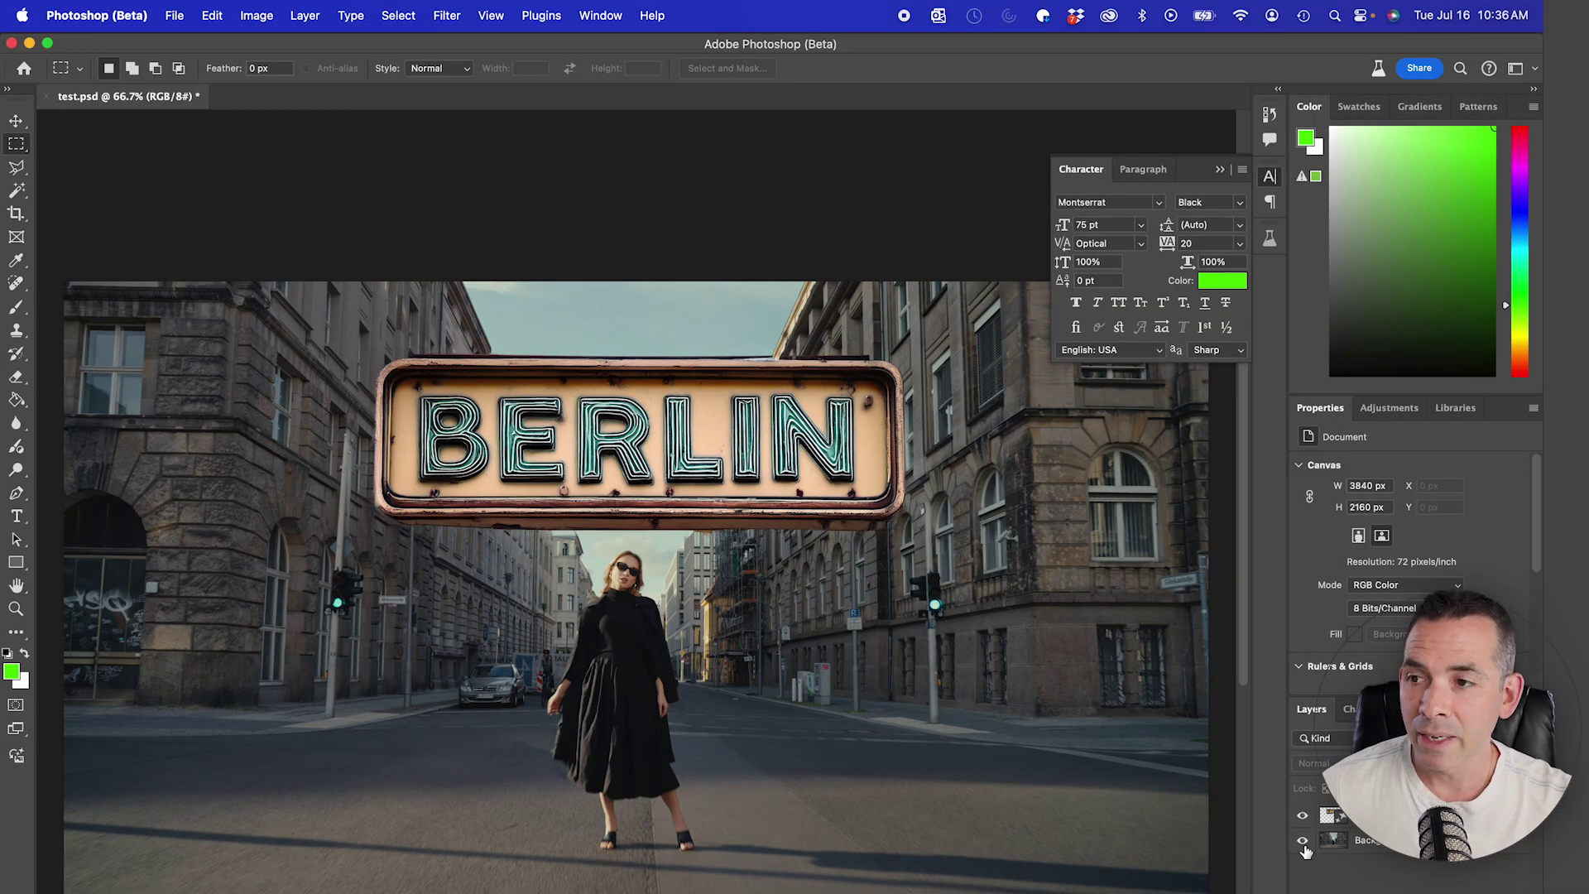
Step: Hide the Background layer and turn the generated sign layer into a pixel layer by converting it to a smart object and rasterizing it
{"action": "left_click", "coordinate": [1303, 842]}
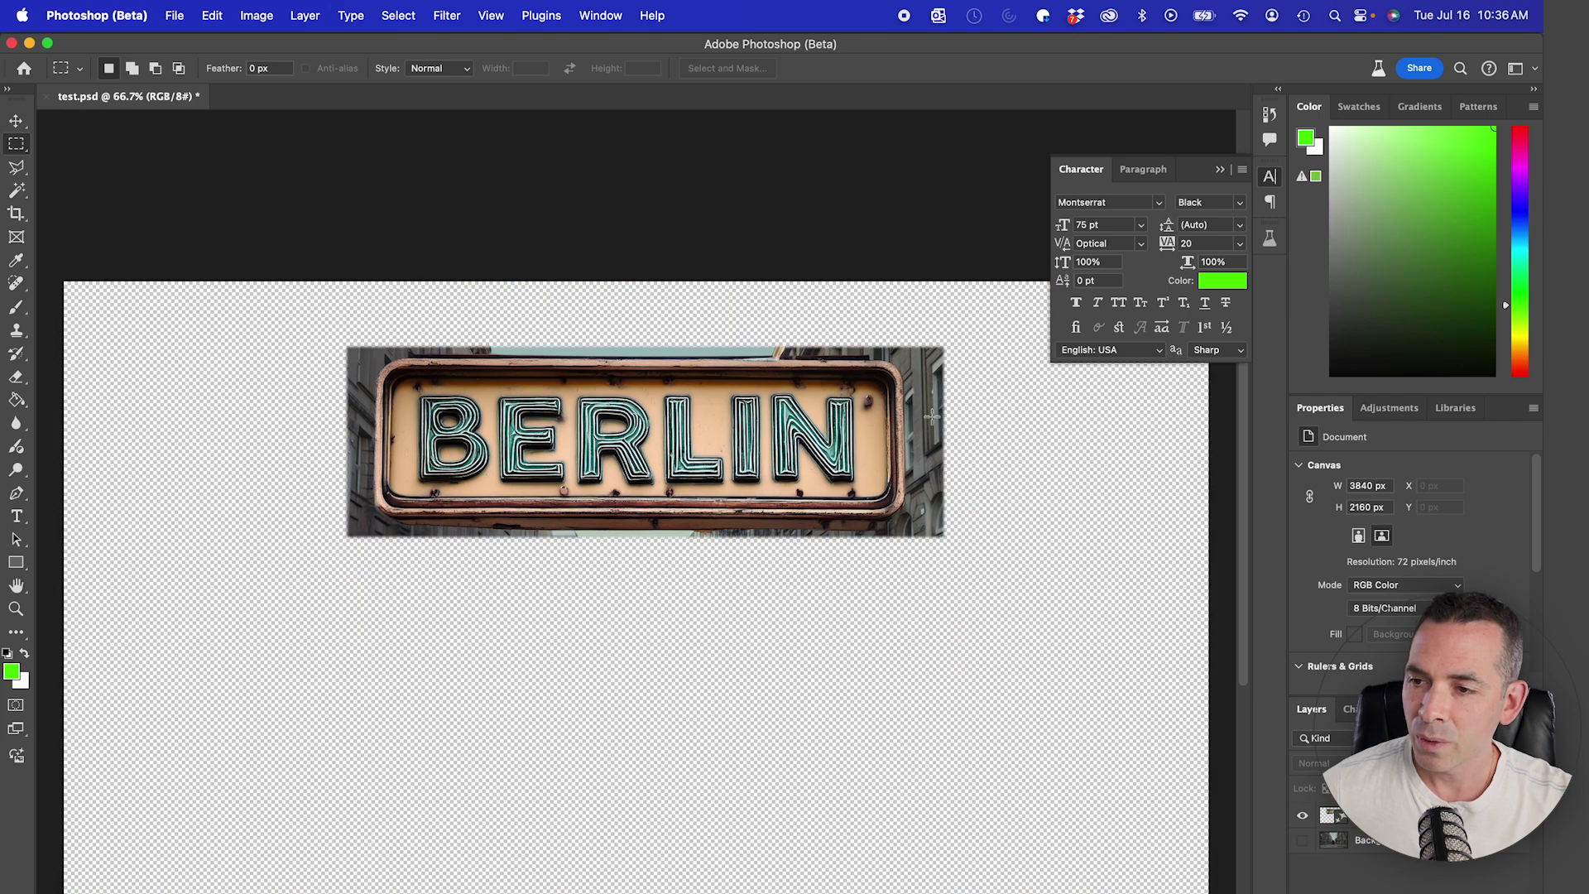
{"action": "right_click", "coordinate": [1422, 815]}
{"action": "left_click", "coordinate": [1357, 853]}
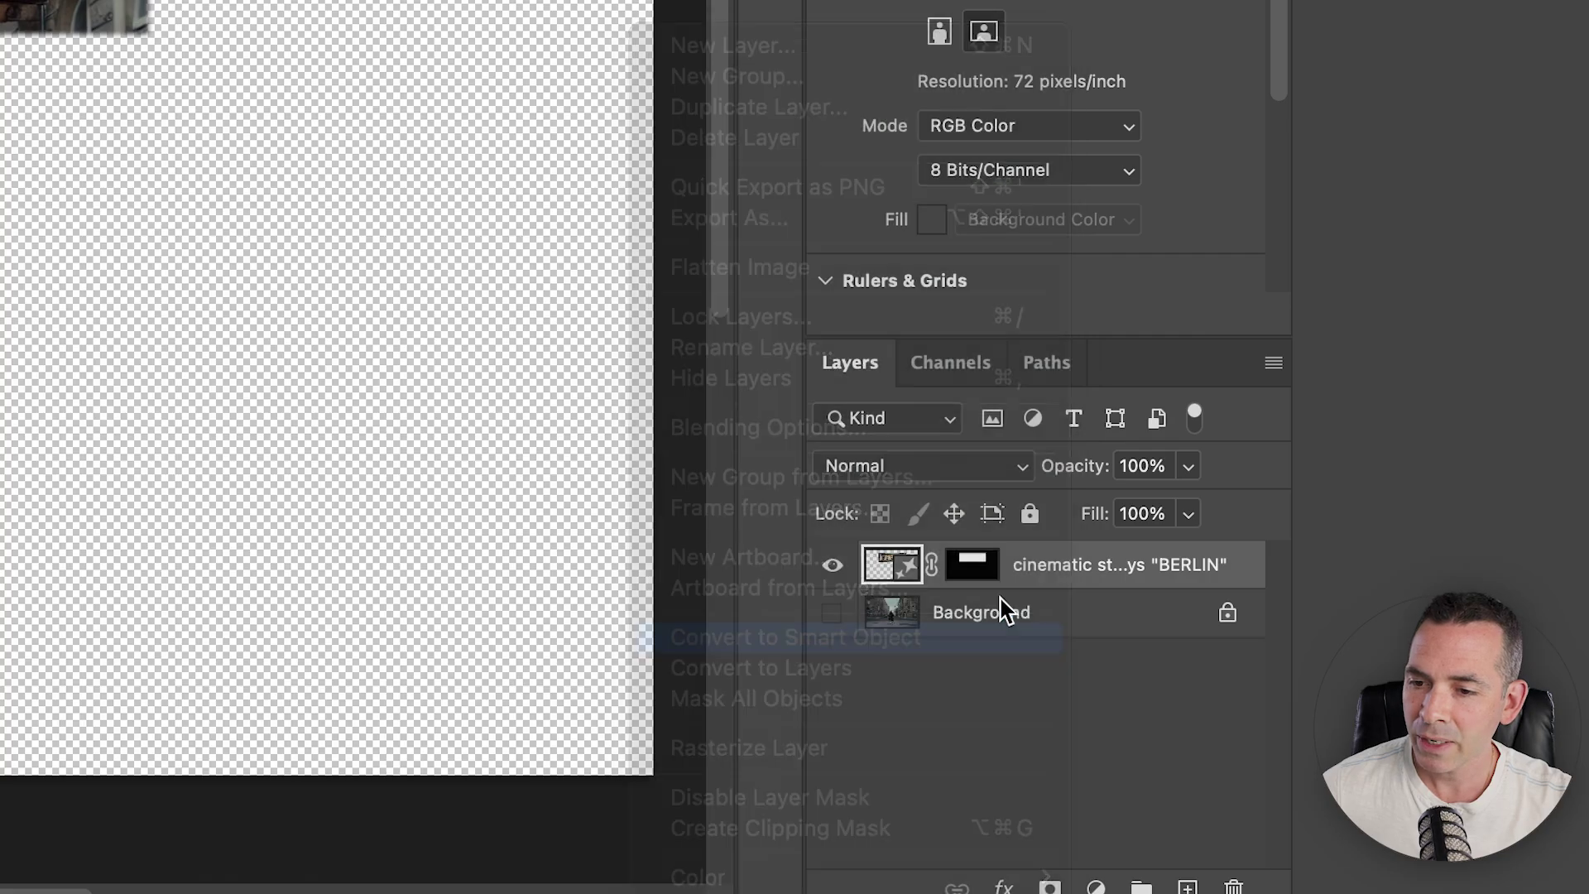
{"action": "right_click", "coordinate": [1409, 816]}
{"action": "left_click", "coordinate": [875, 779]}
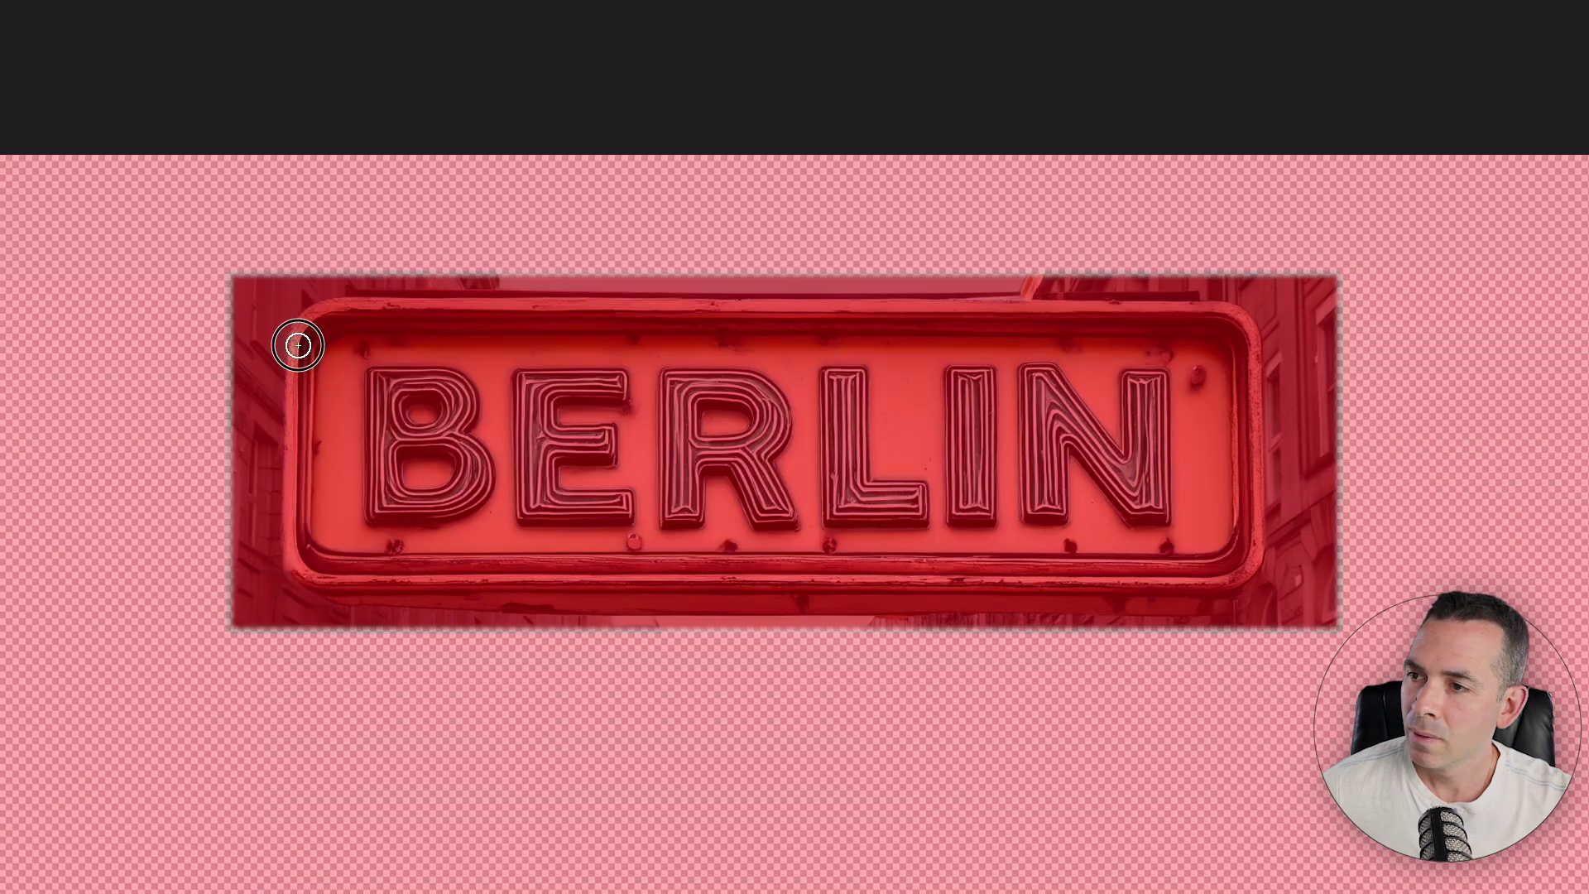
Step: Select the BERLIN sign in Select and Mask with Smooth 20, and remove the surrounding pixels from its layer
{"action": "mouse_move", "coordinate": [237, 675]}
{"action": "left_mouse_down"}
{"action": "mouse_move", "coordinate": [551, 876]}
{"action": "mouse_move", "coordinate": [1191, 672]}
{"action": "mouse_move", "coordinate": [342, 676]}
{"action": "left_mouse_up"}
{"action": "mouse_move", "coordinate": [399, 345]}
{"action": "left_mouse_down"}
{"action": "mouse_move", "coordinate": [421, 316]}
{"action": "mouse_move", "coordinate": [433, 400]}
{"action": "mouse_move", "coordinate": [777, 441]}
{"action": "mouse_move", "coordinate": [1122, 420]}
{"action": "mouse_move", "coordinate": [1091, 486]}
{"action": "left_mouse_up"}
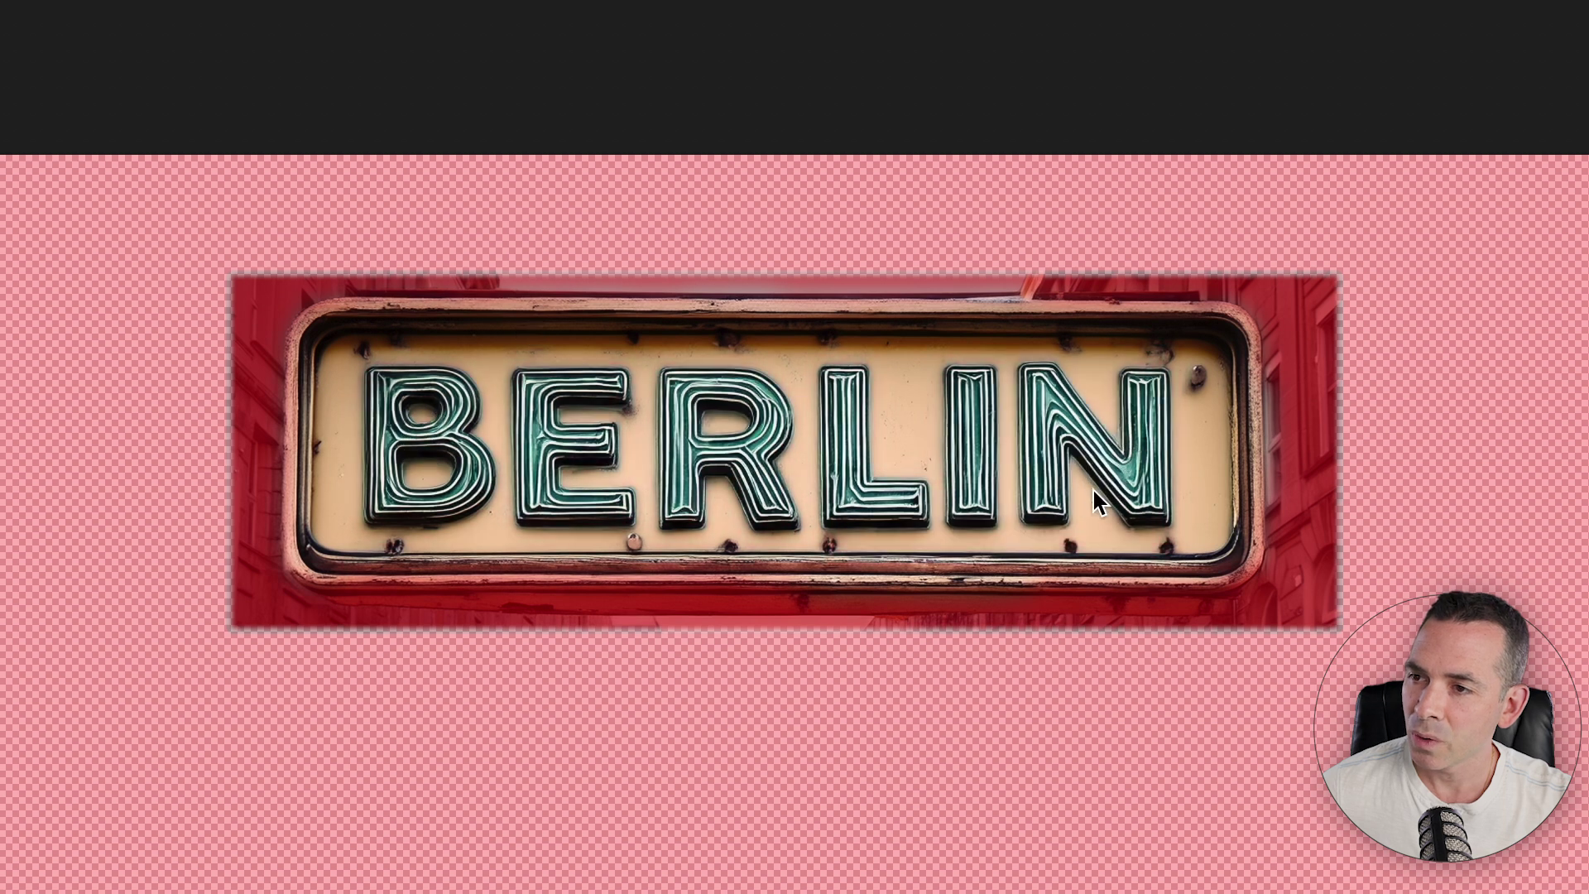
{"action": "mouse_move", "coordinate": [988, 272]}
{"action": "left_mouse_down"}
{"action": "mouse_move", "coordinate": [1020, 312]}
{"action": "mouse_move", "coordinate": [1155, 311]}
{"action": "mouse_move", "coordinate": [1181, 276]}
{"action": "mouse_move", "coordinate": [1026, 274]}
{"action": "left_mouse_up"}
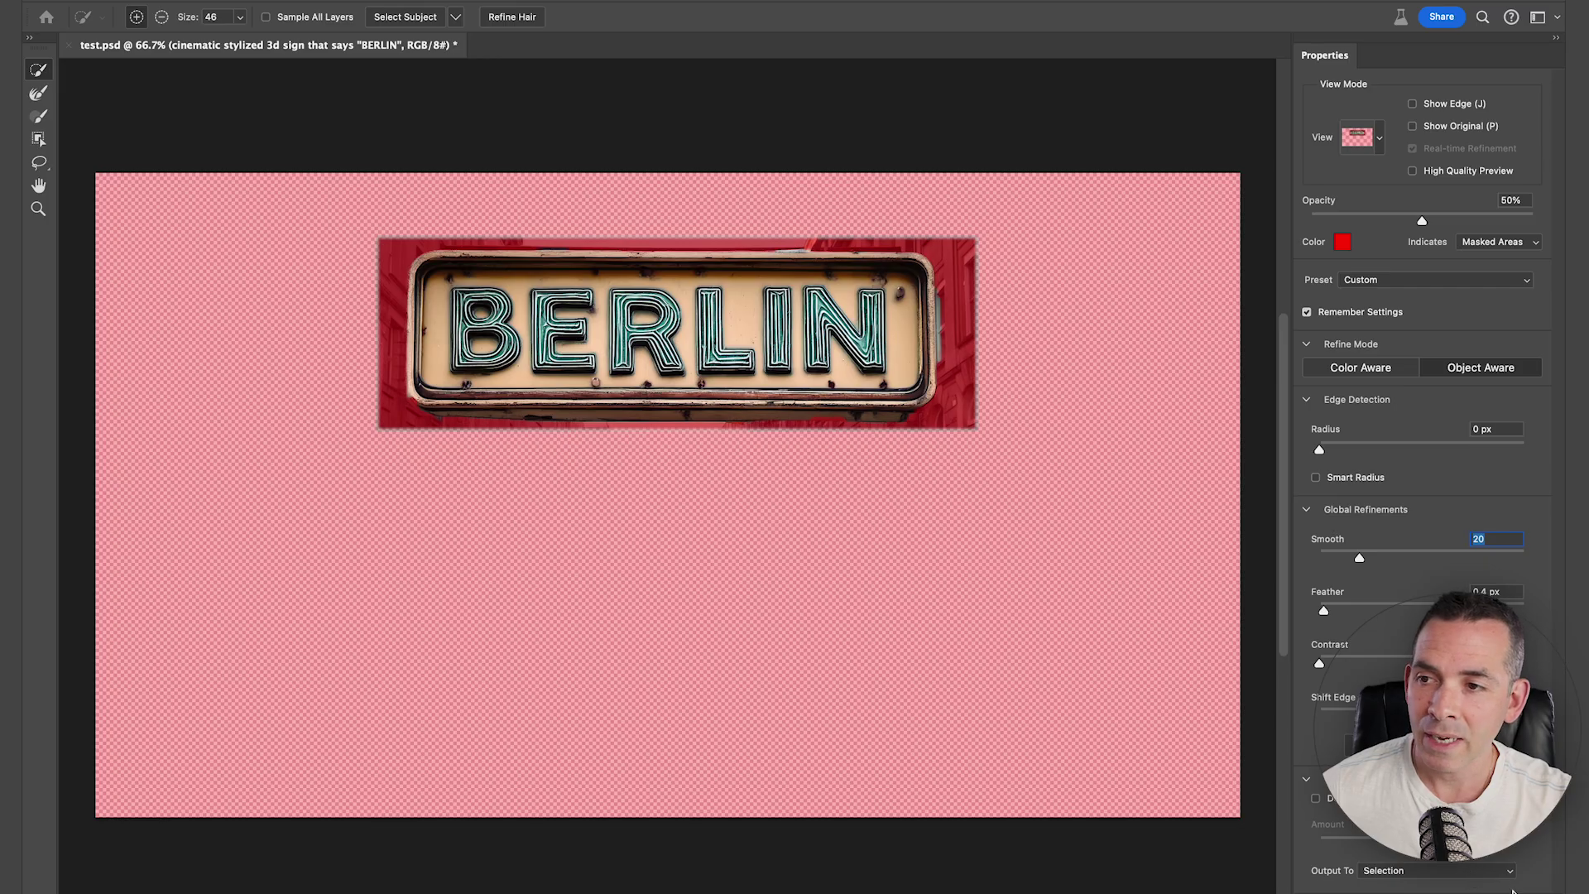
{"action": "key", "text": "Return"}
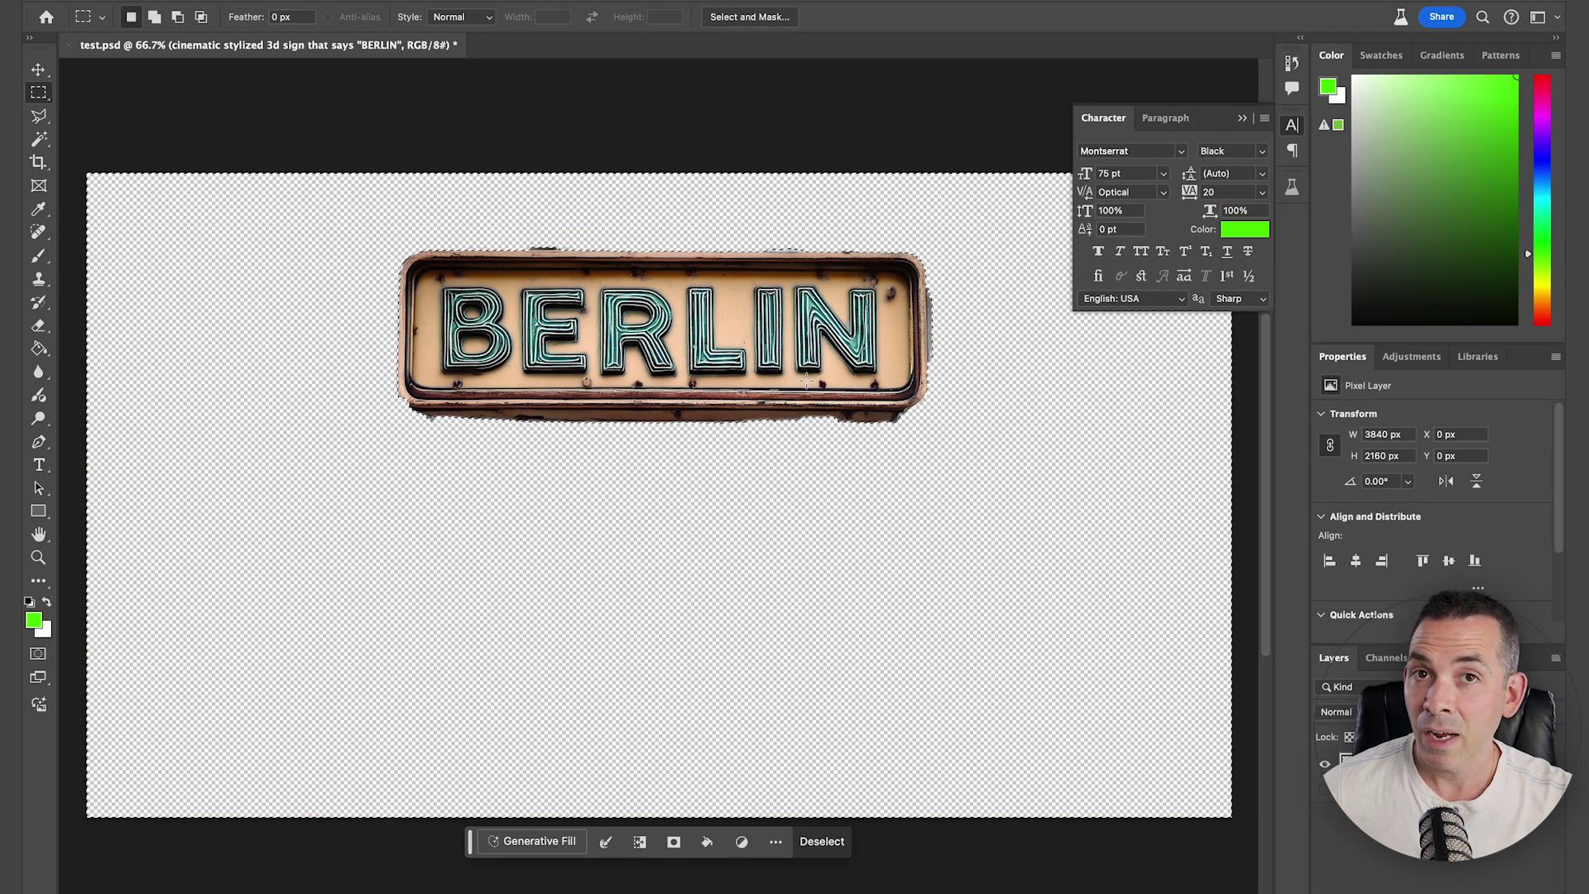
{"action": "key", "text": "ctrl+j"}
{"action": "left_click", "coordinate": [1323, 788]}
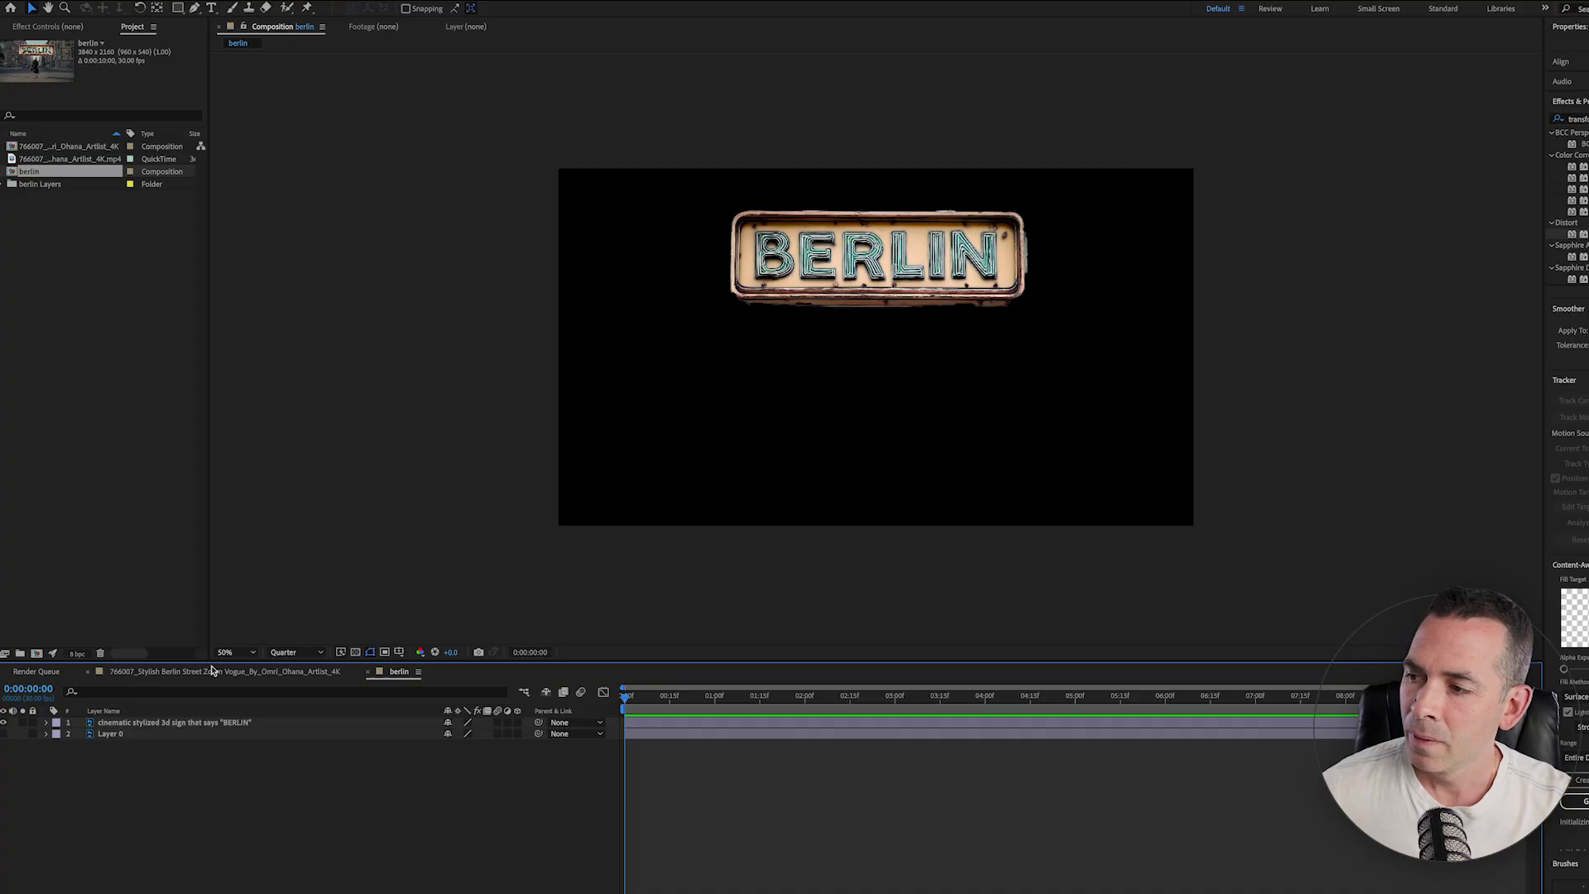
Step: In the After Effects street composition, add the BERLIN sign layer from the berlin Layers folder above the video
{"action": "left_click", "coordinate": [213, 667]}
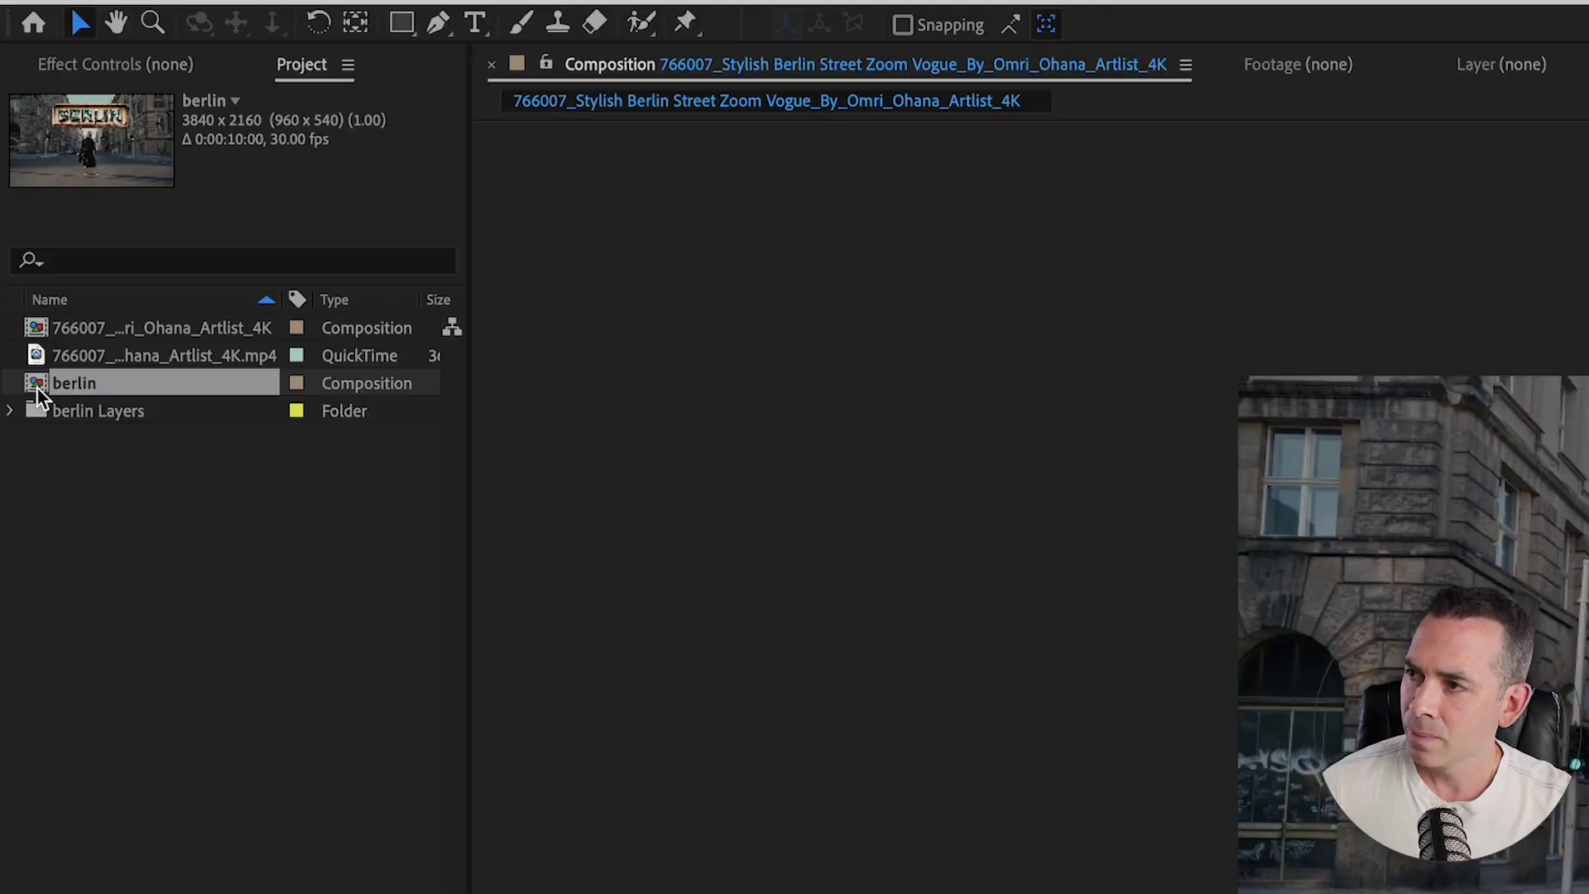
{"action": "left_click", "coordinate": [4, 184]}
{"action": "mouse_move", "coordinate": [177, 437]}
{"action": "left_mouse_down"}
{"action": "mouse_move", "coordinate": [133, 437]}
{"action": "mouse_move", "coordinate": [578, 893]}
{"action": "mouse_move", "coordinate": [457, 893]}
{"action": "left_mouse_up"}
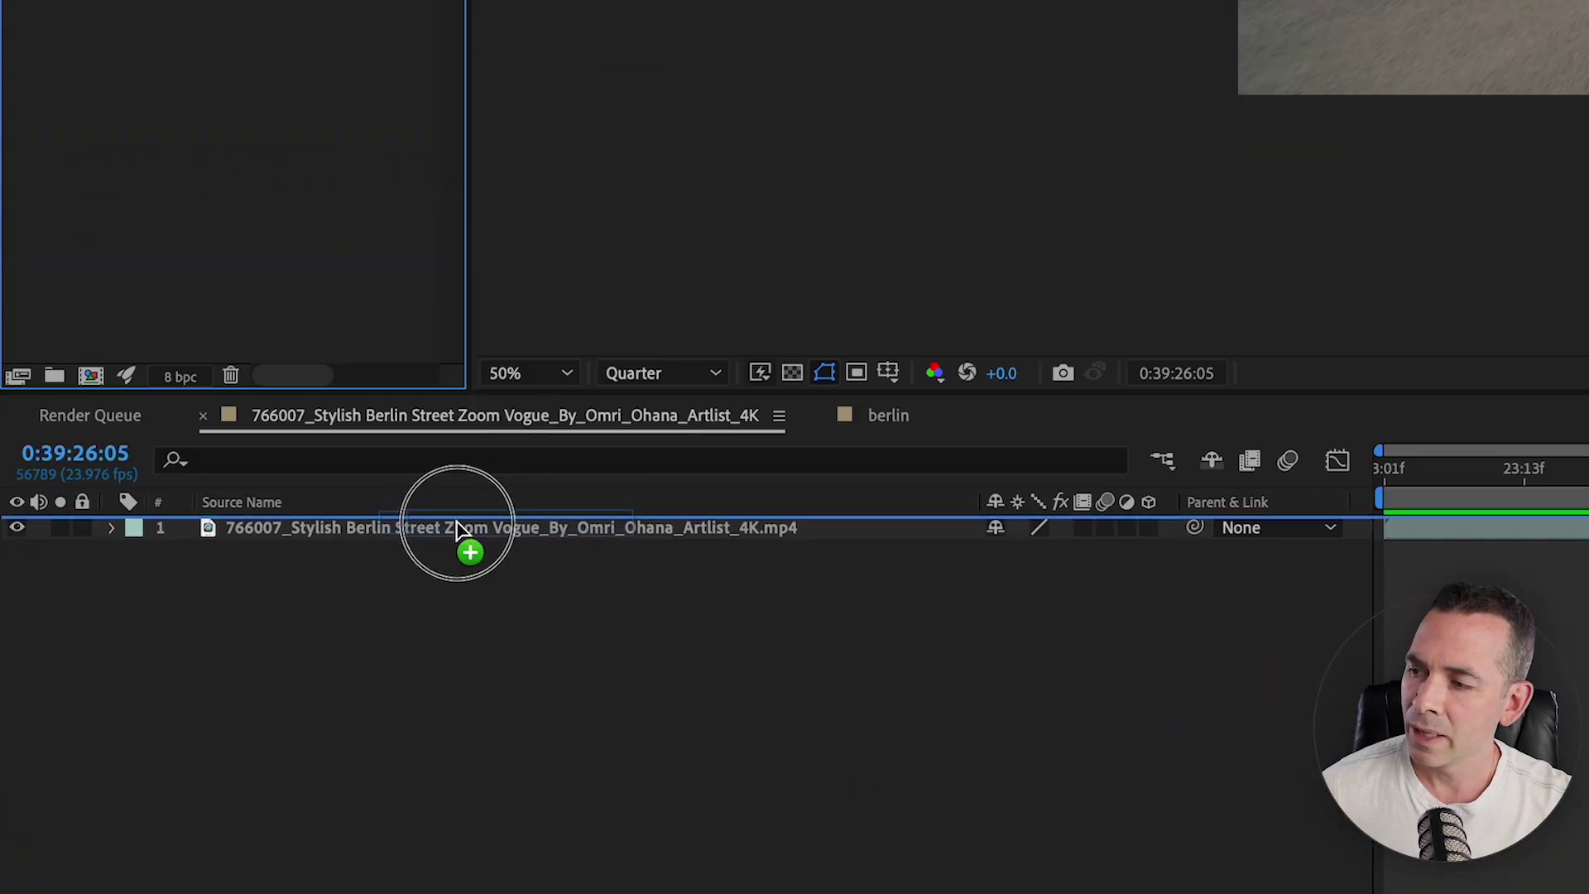
{"action": "left_click_drag", "start_coordinate": [456, 527], "coordinate": [457, 525]}
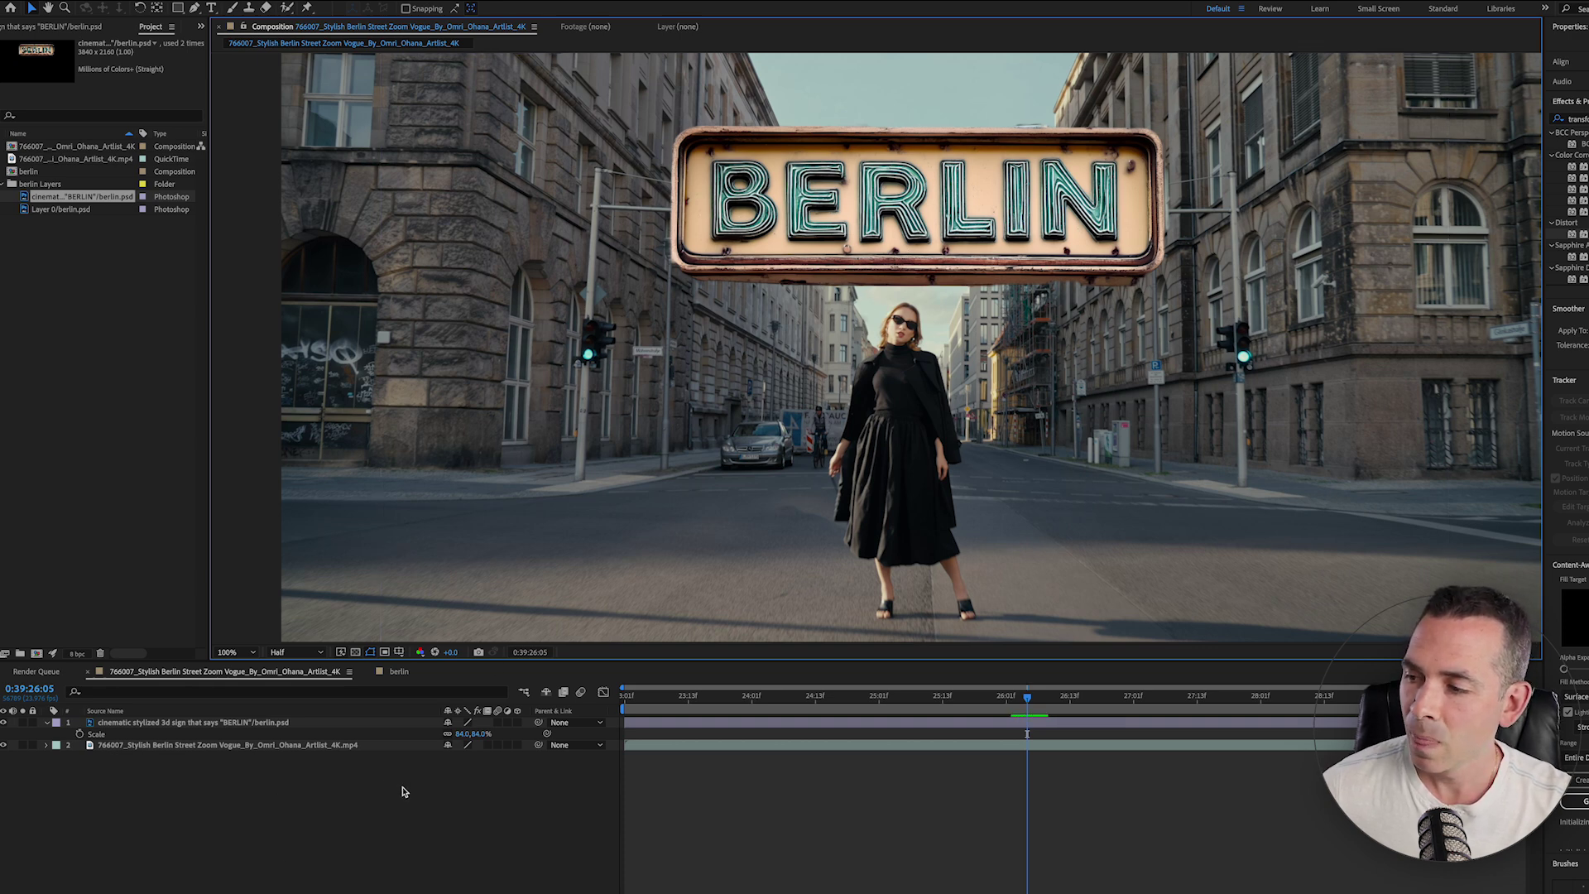
Step: Make the BERLIN sign layer 3D and add an environment light that casts shadows with 100% shadow darkness
{"action": "key", "text": "ctrl+Down"}
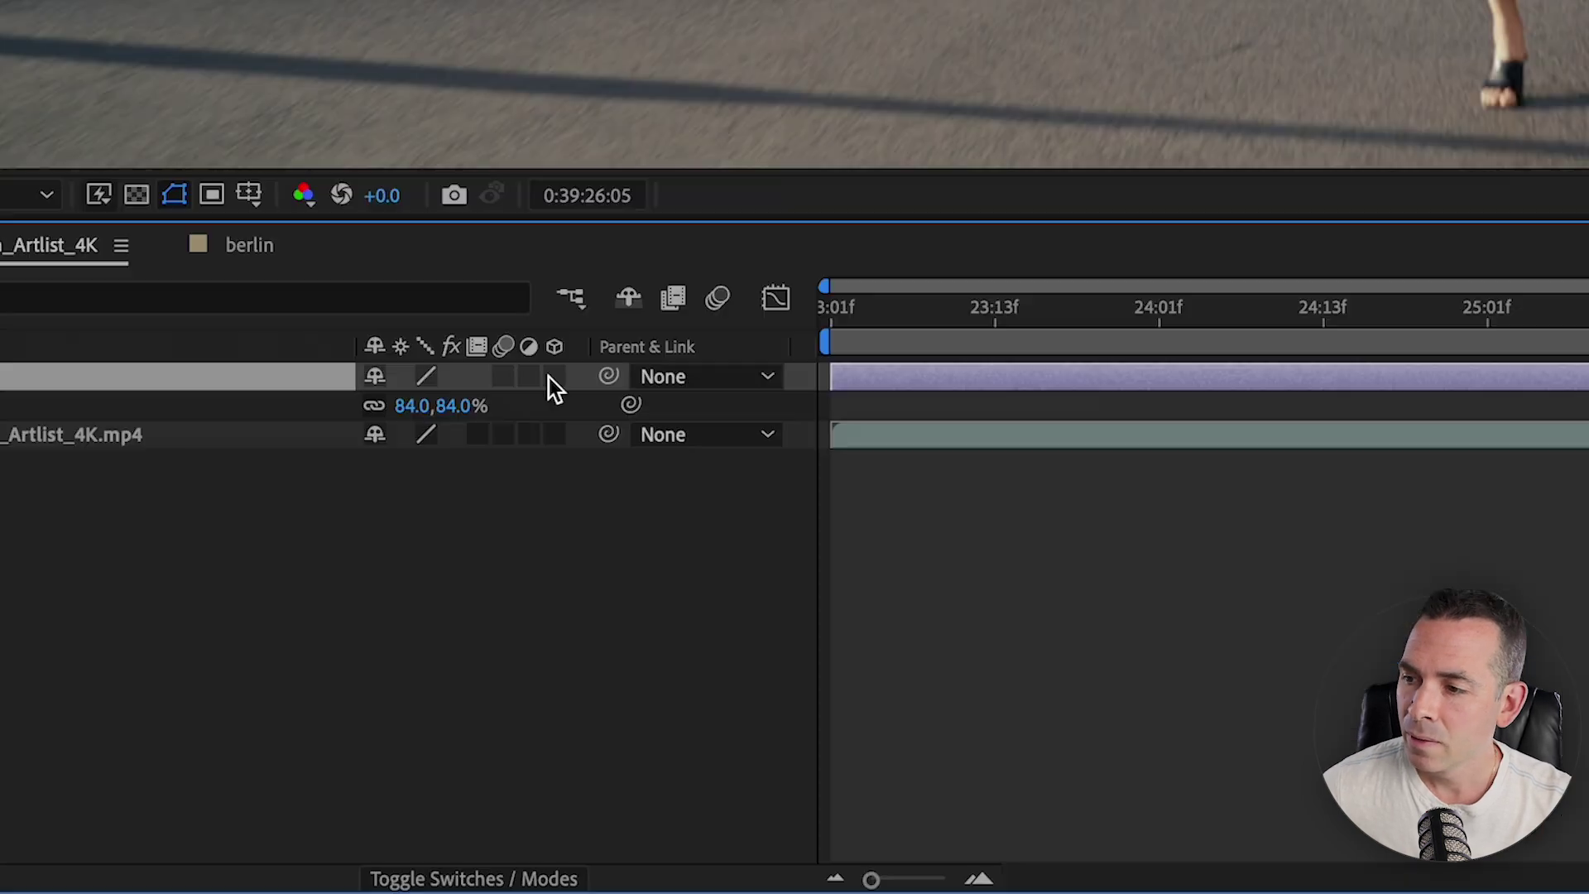
{"action": "left_click", "coordinate": [517, 722]}
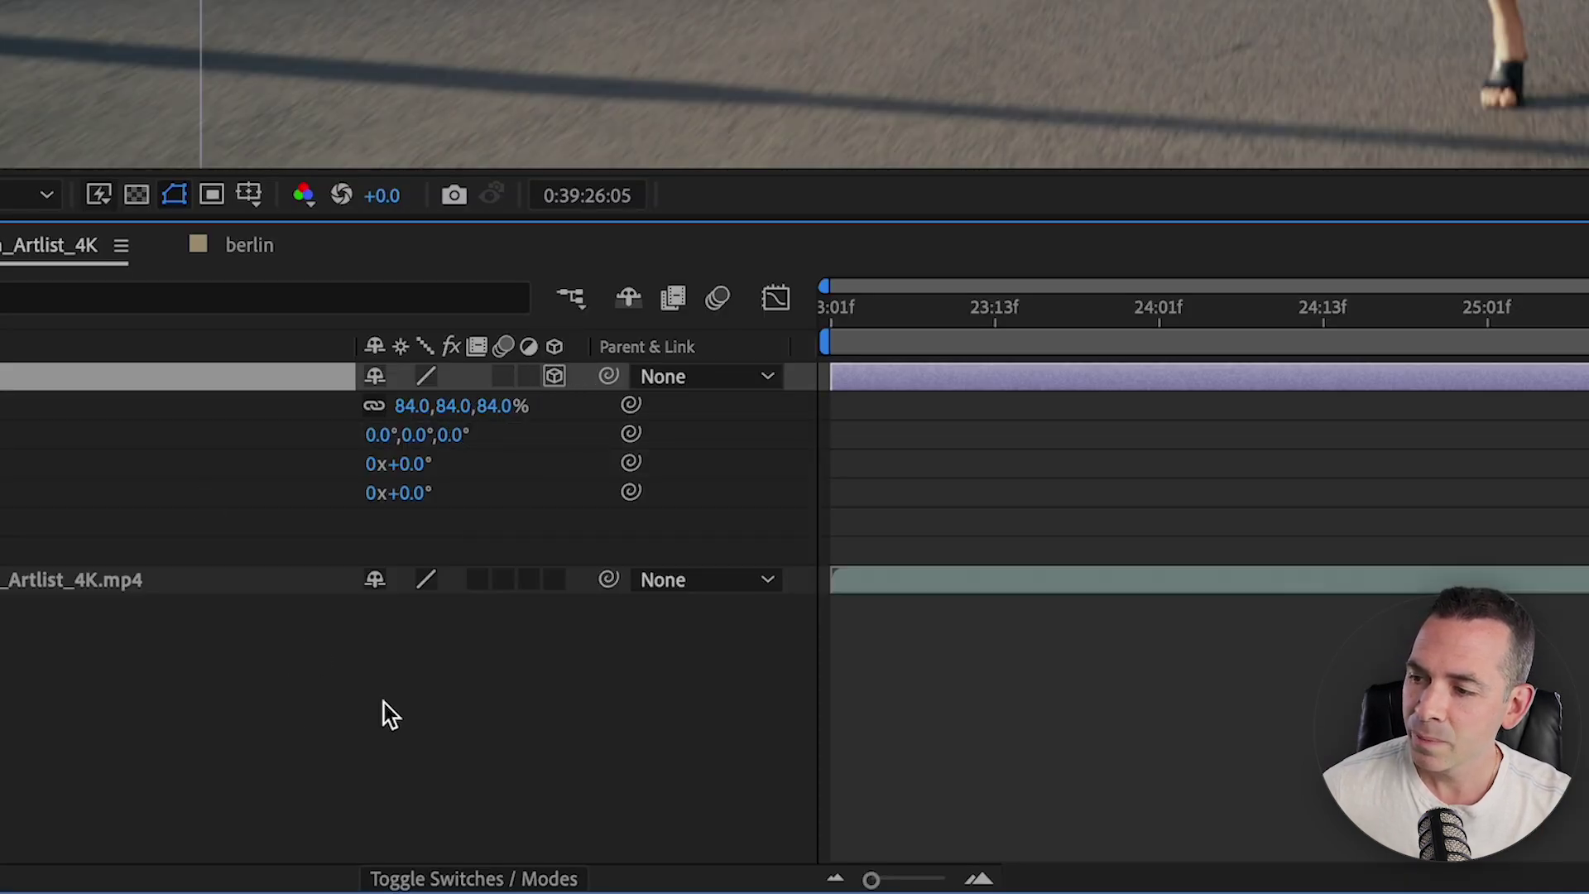
{"action": "right_click", "coordinate": [423, 669]}
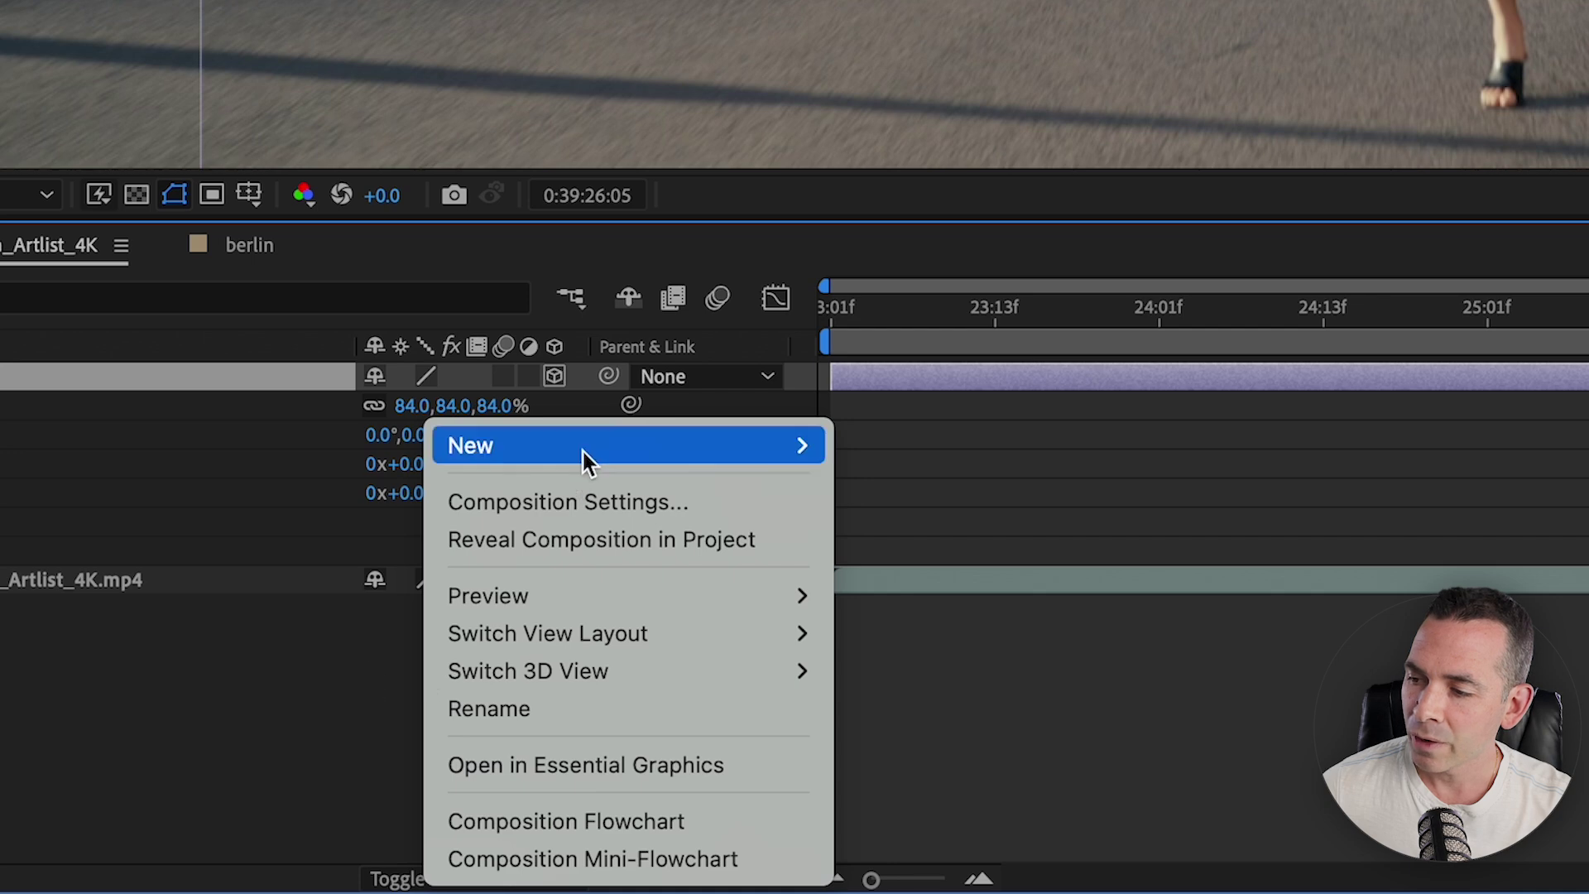
{"action": "mouse_move", "coordinate": [583, 450]}
{"action": "left_click", "coordinate": [894, 578]}
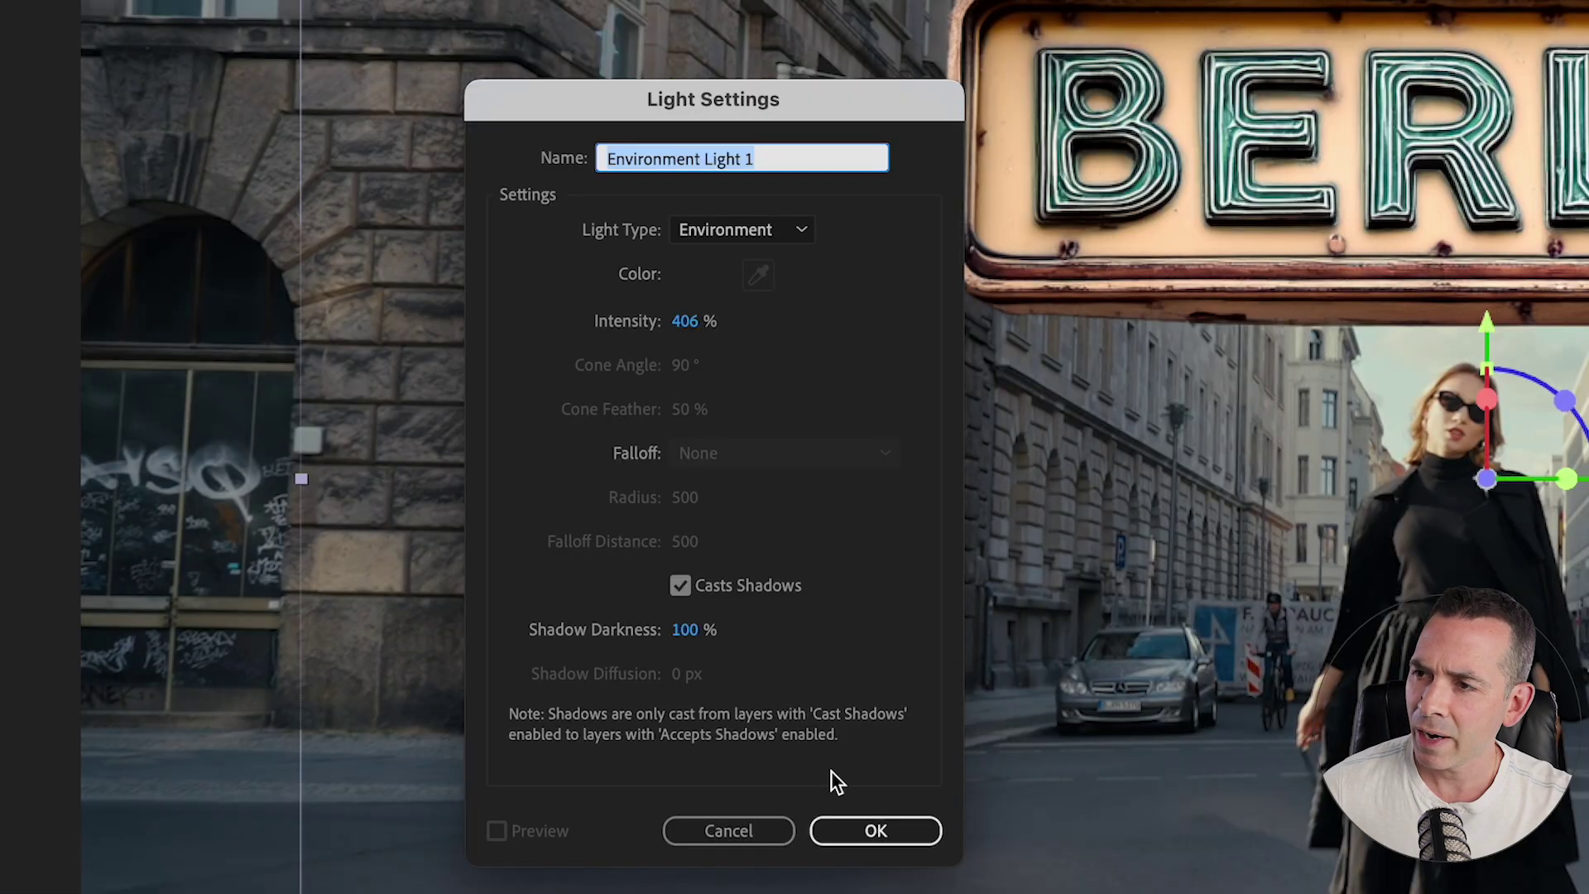
{"action": "left_click", "coordinate": [860, 824]}
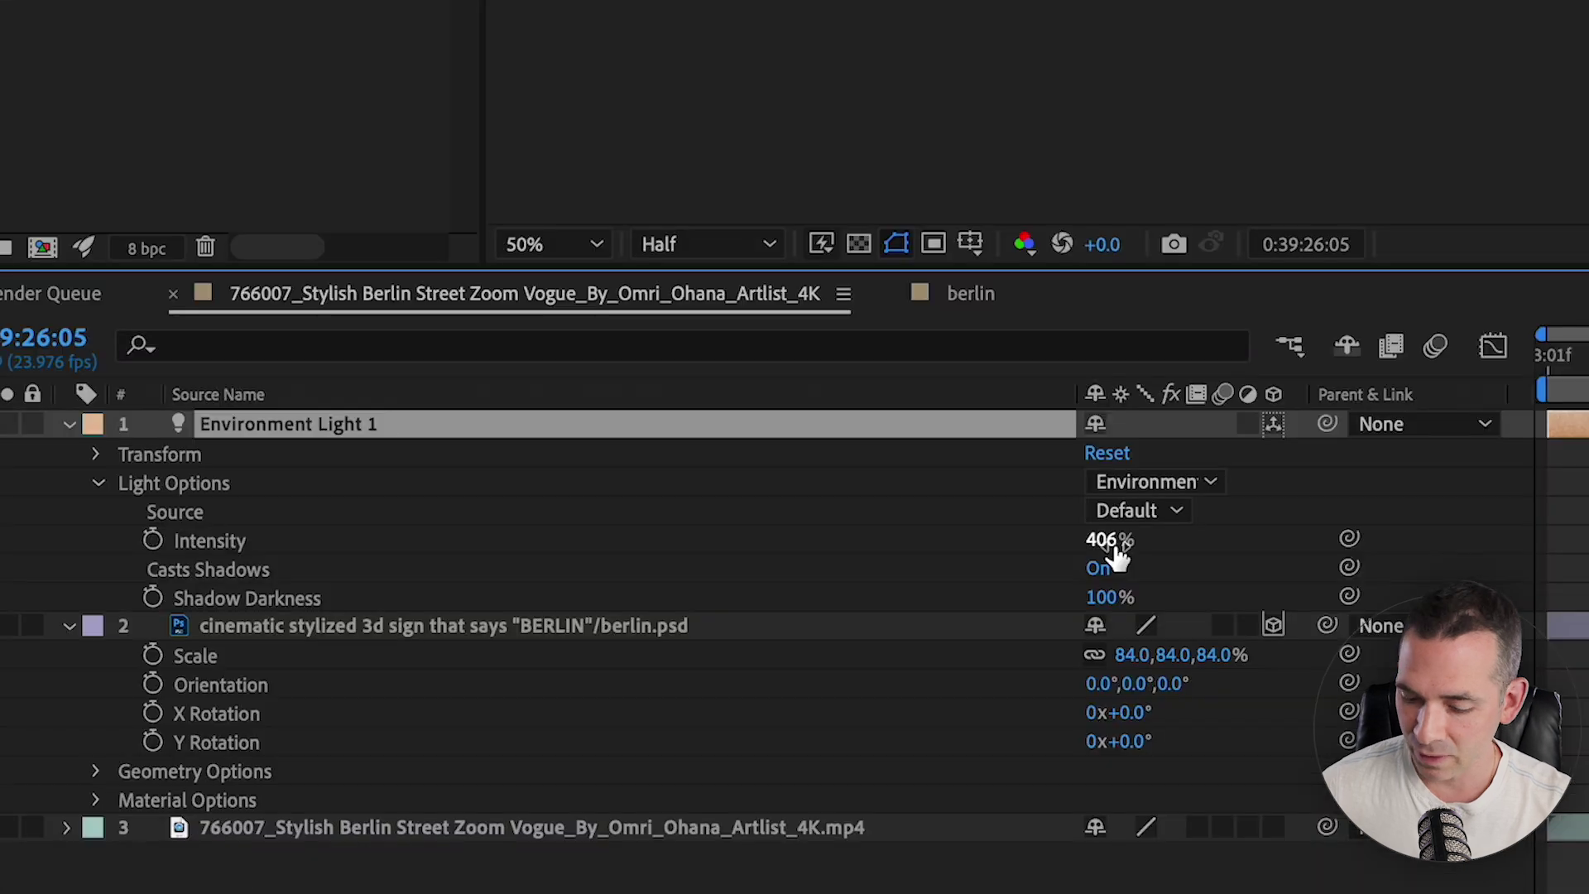
Step: Set the environment light's intensity to 100% and reduce it further to 71% to match the sign to the street
{"action": "left_click", "coordinate": [453, 770]}
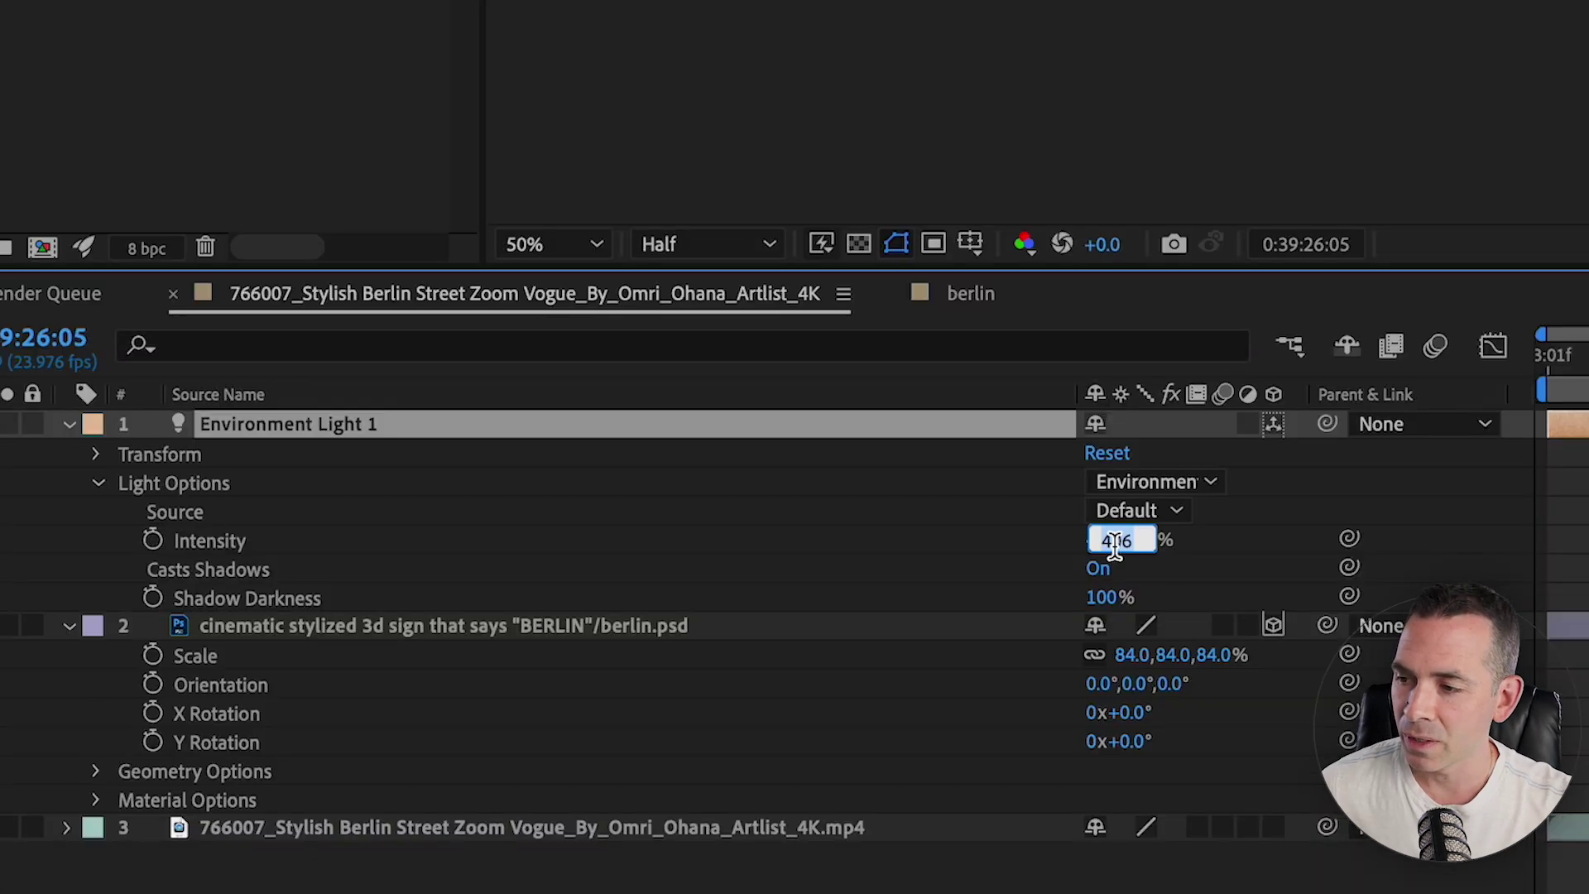
{"action": "type", "text": "100"}
{"action": "key", "text": "Return"}
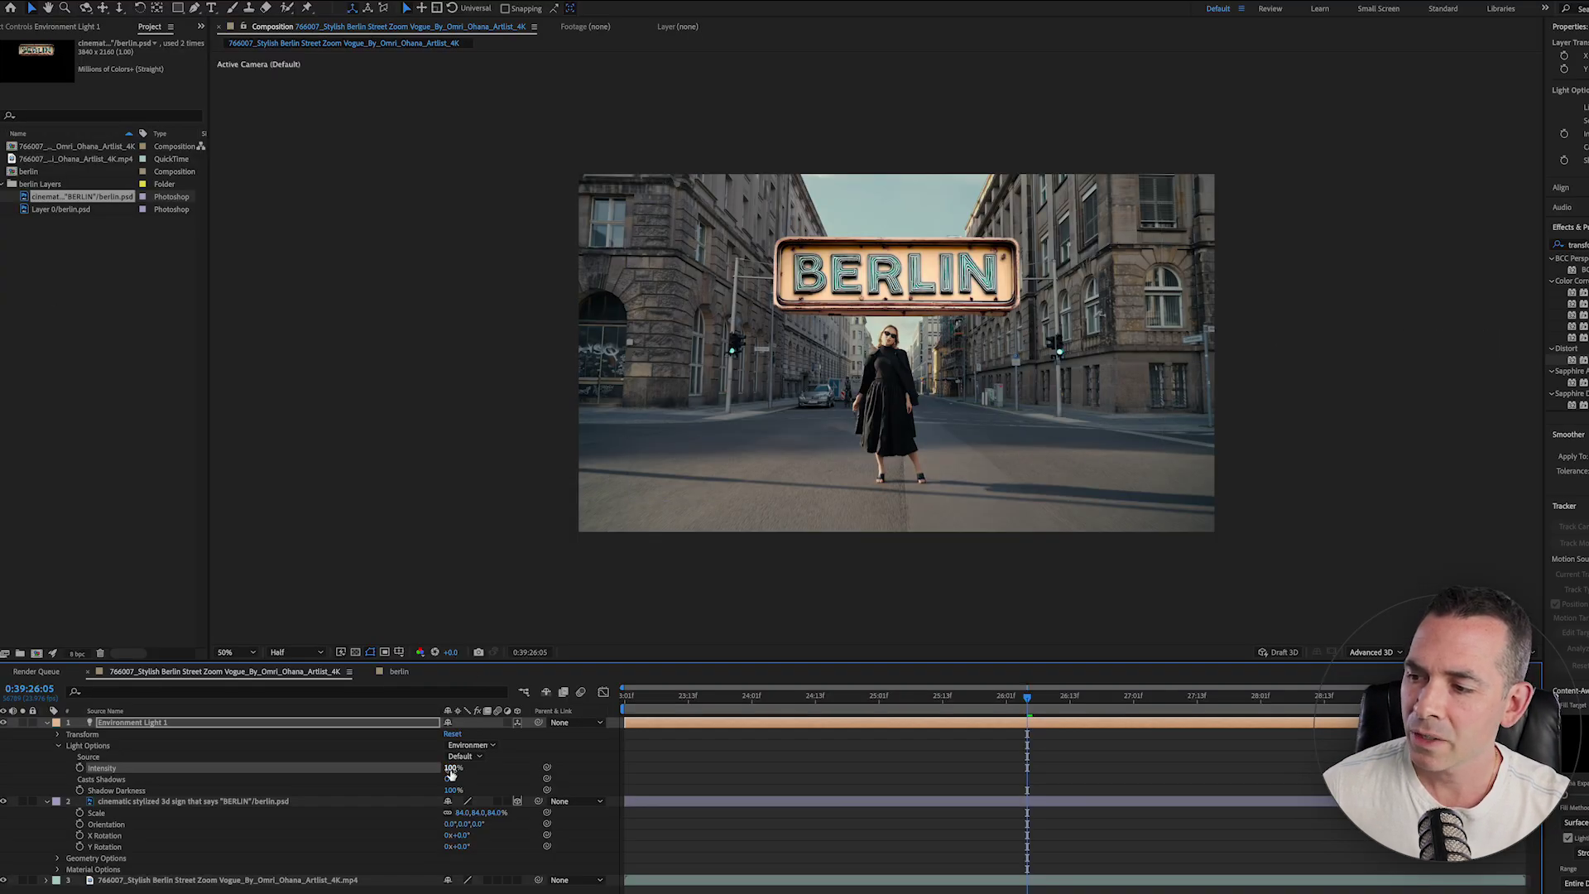
{"action": "left_click_drag", "start_coordinate": [451, 772], "coordinate": [429, 767]}
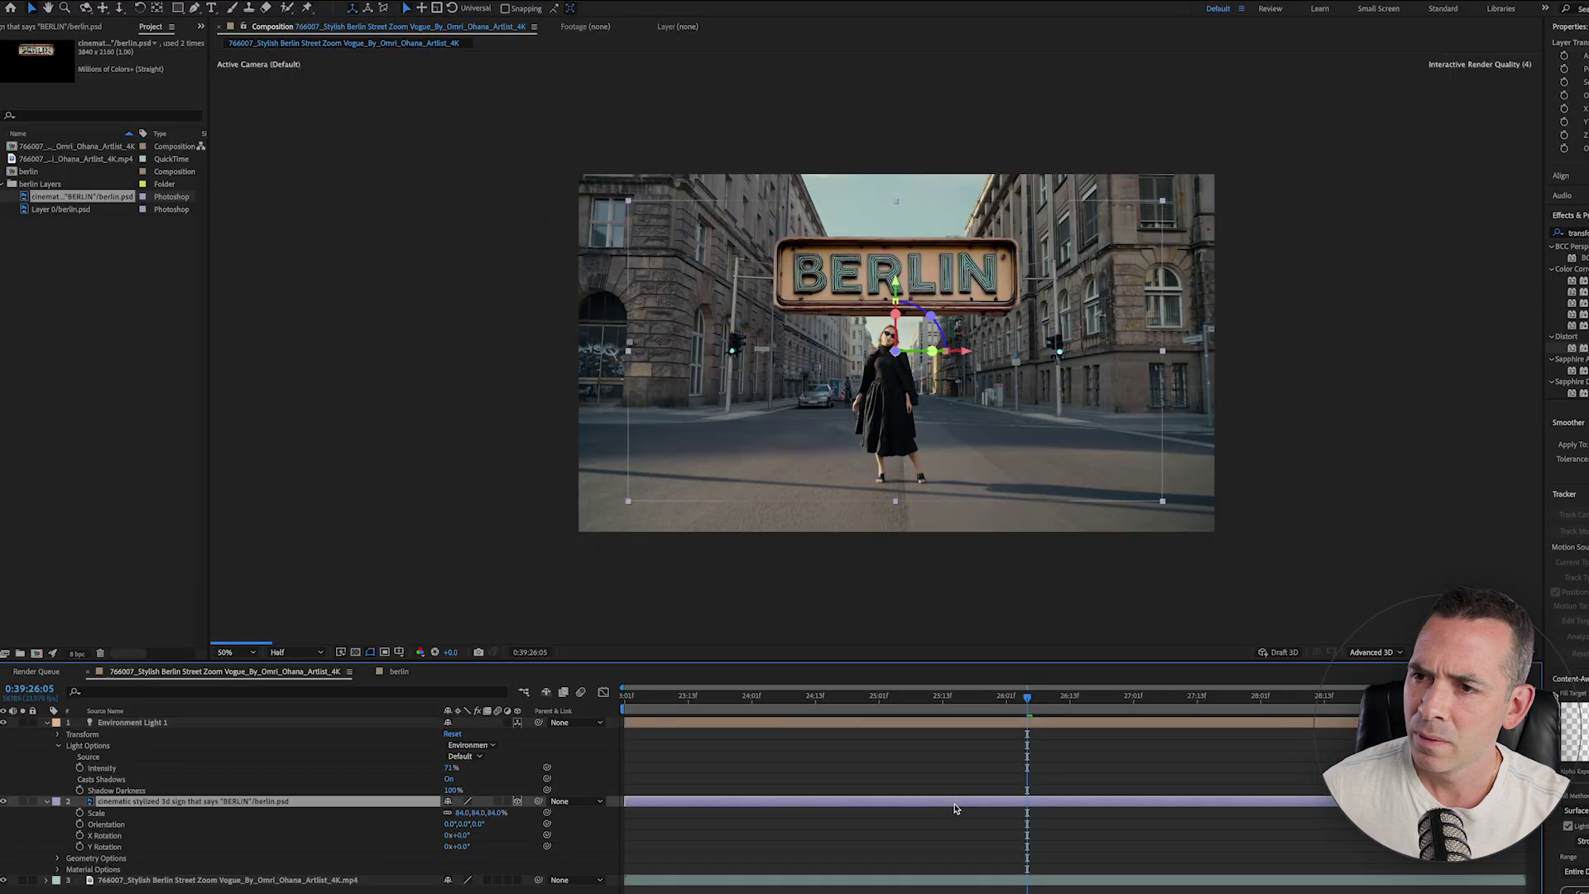
{"action": "scroll", "coordinate": [936, 493], "scroll_direction": "up", "scroll_amount": 3}
{"action": "left_click_drag", "start_coordinate": [936, 493], "coordinate": [926, 545]}
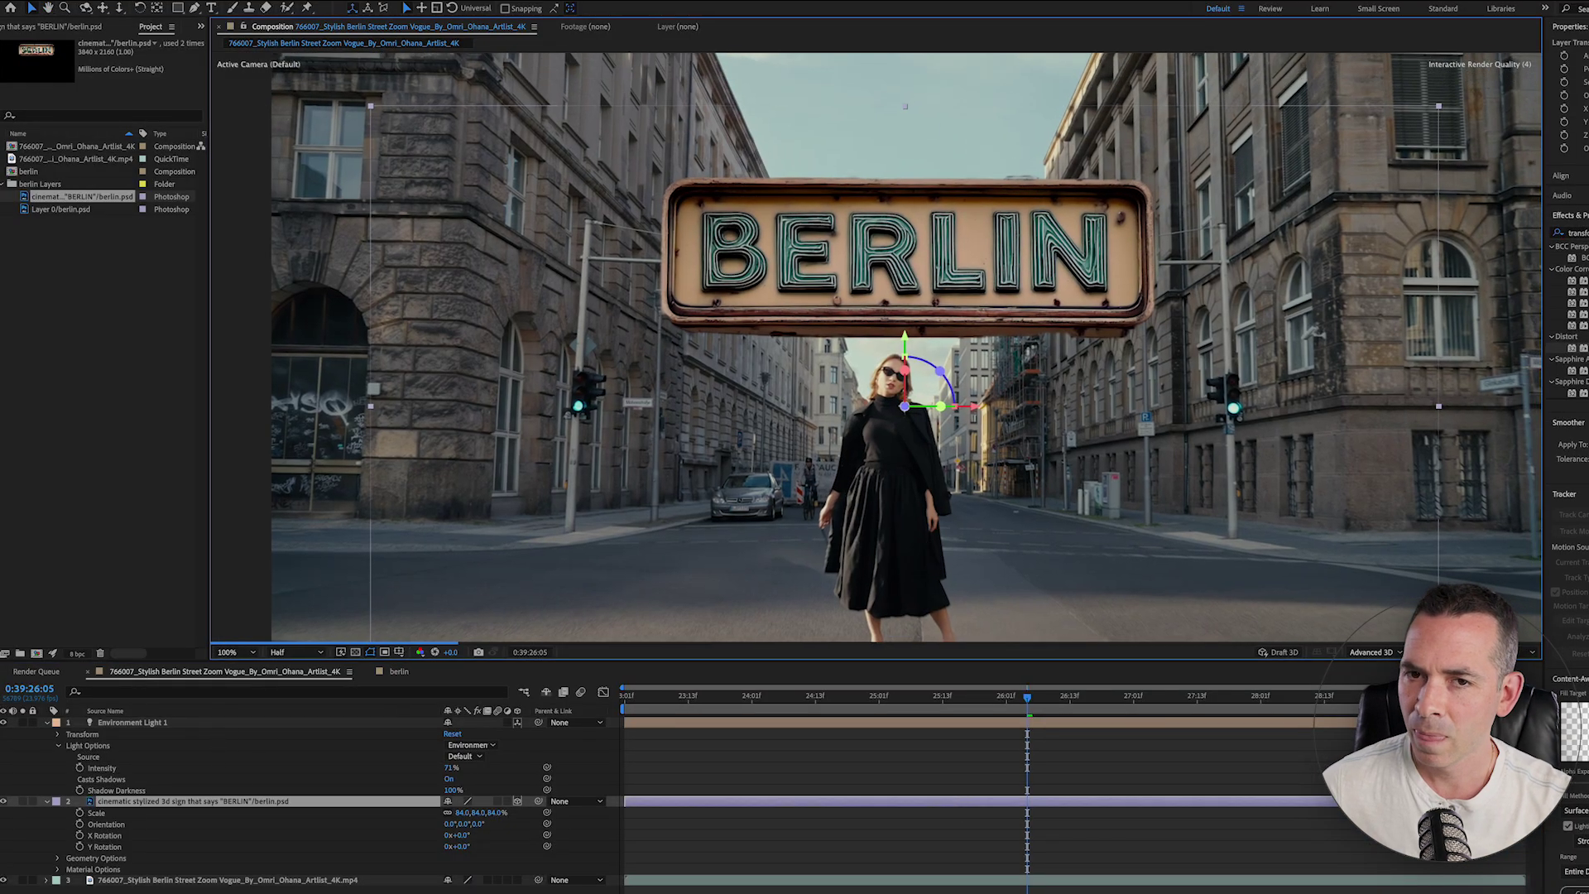
Step: Apply the Lumetri Color effect to the BERLIN sign layer and adjust its Basic Correction values to blend it with the street
{"action": "left_click", "coordinate": [1572, 232]}
{"action": "type", "text": "j"}
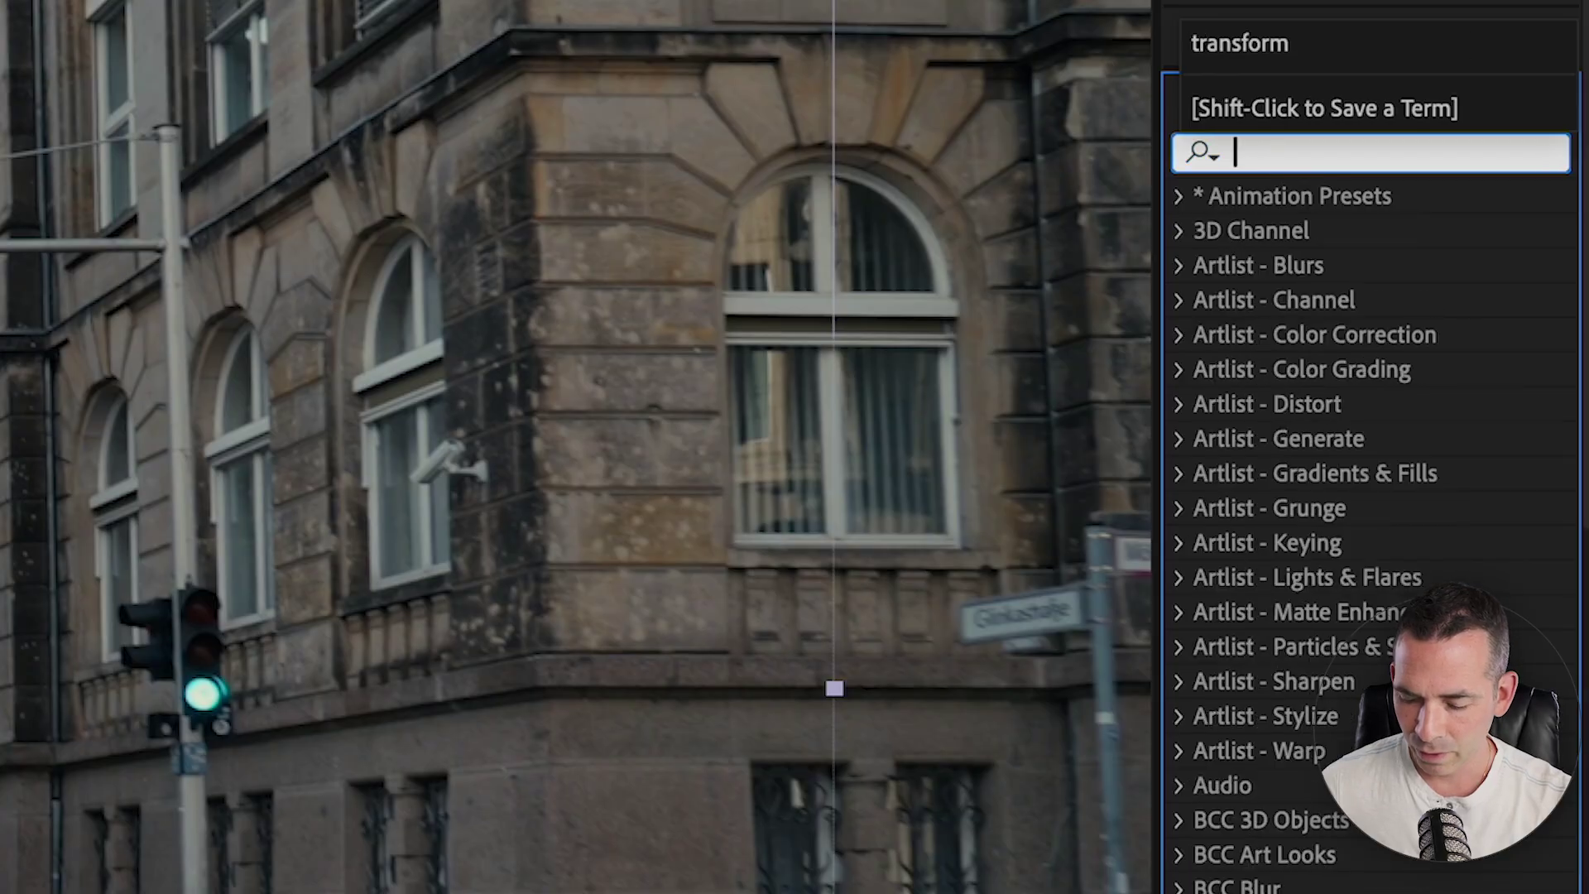
{"action": "type", "text": "umet"}
{"action": "left_click", "coordinate": [1348, 283]}
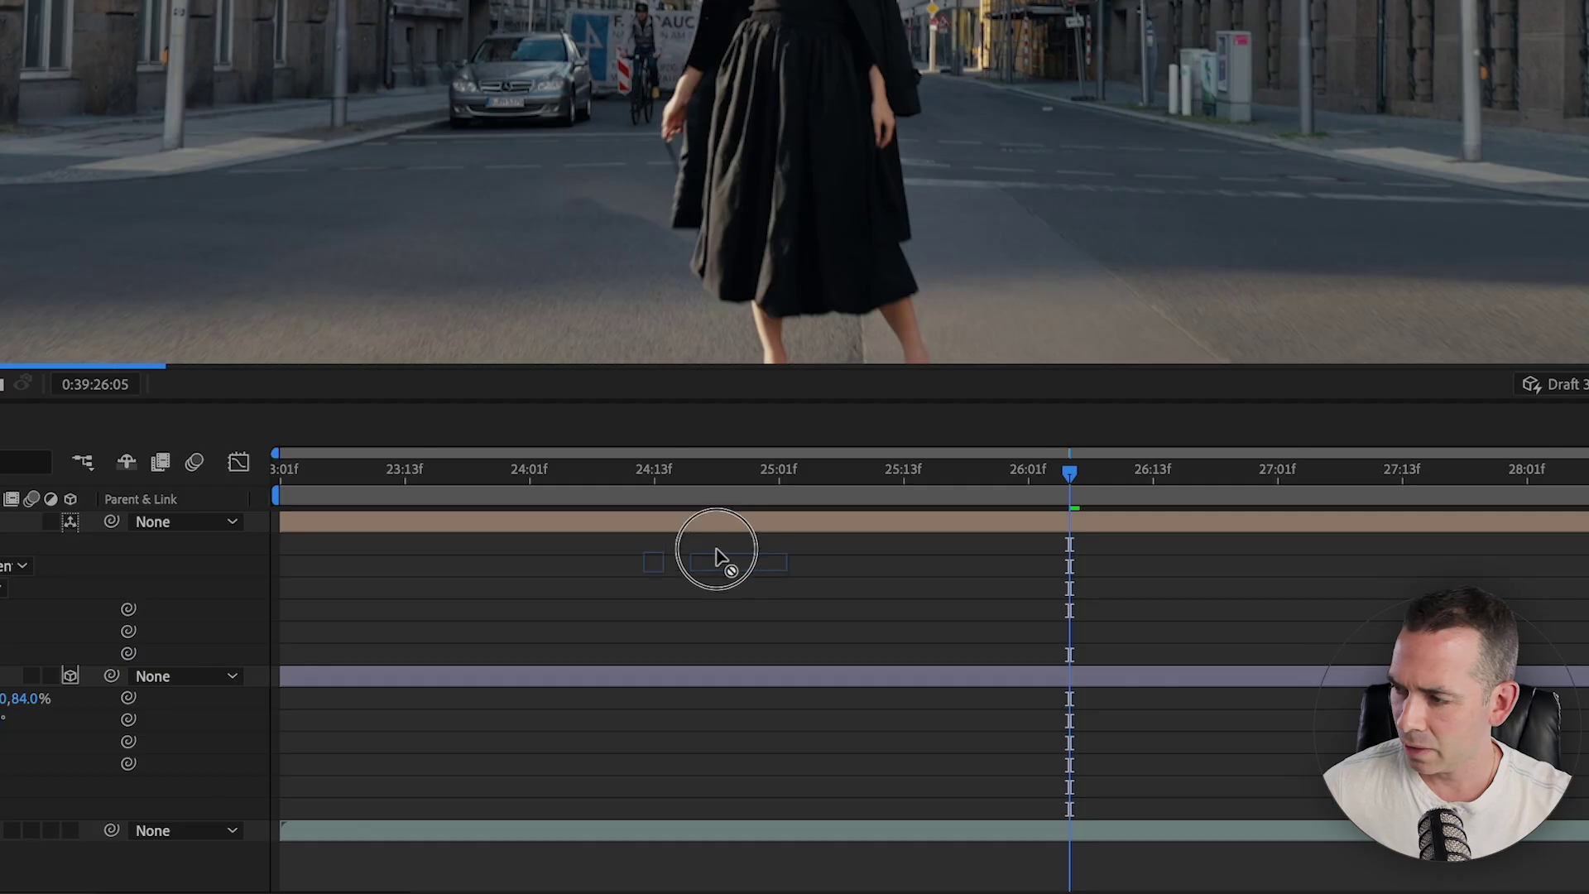
{"action": "left_click_drag", "start_coordinate": [716, 554], "coordinate": [678, 685]}
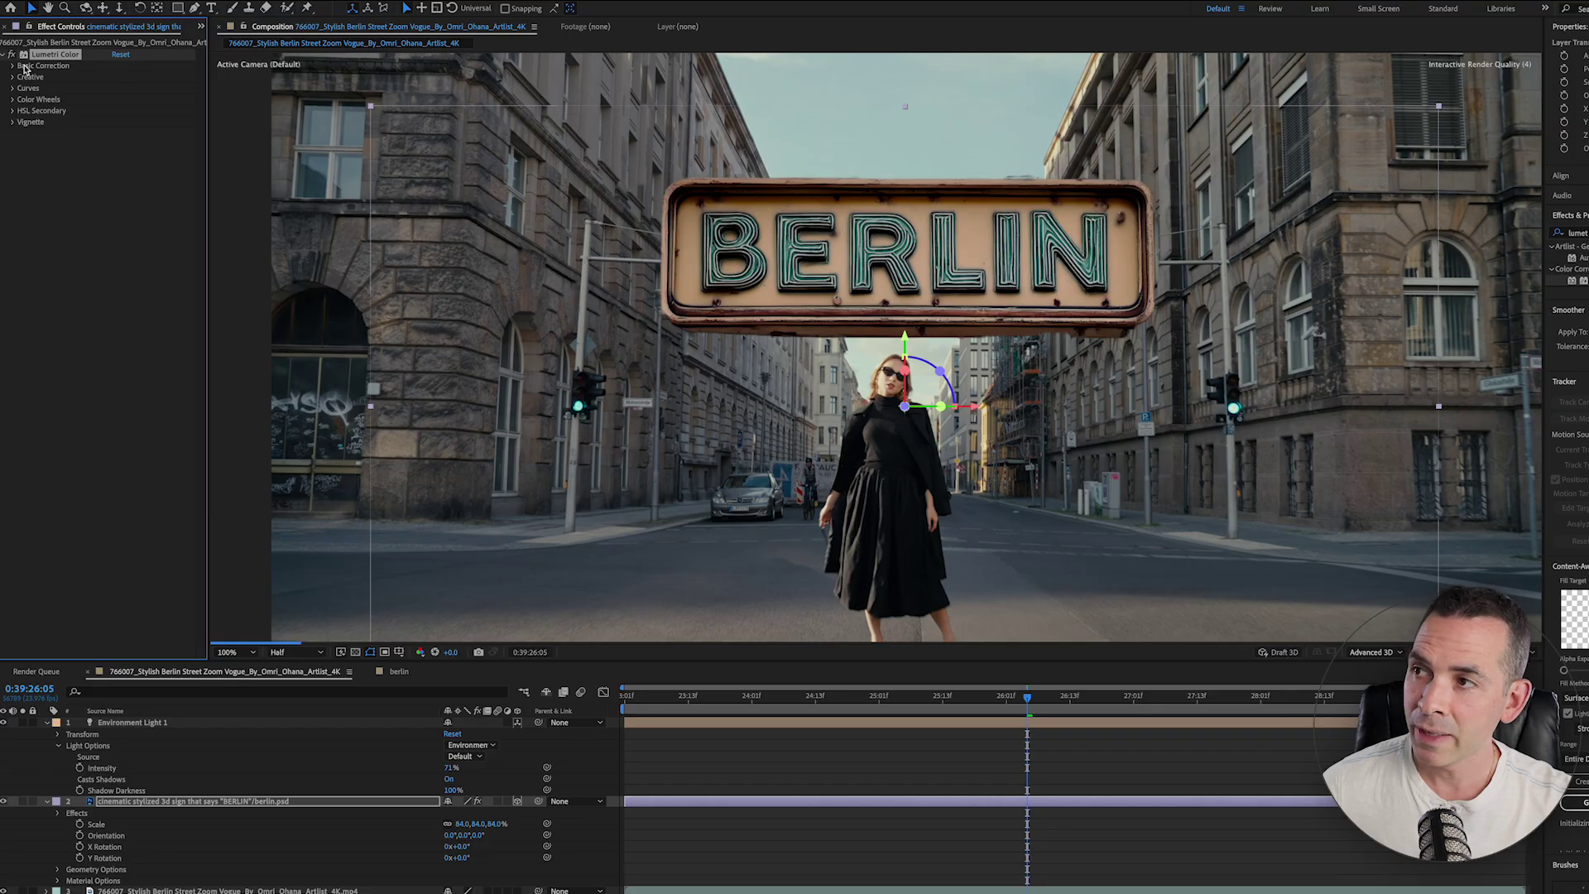
{"action": "left_click_drag", "start_coordinate": [122, 171], "coordinate": [109, 178]}
{"action": "left_click_drag", "start_coordinate": [276, 326], "coordinate": [259, 326]}
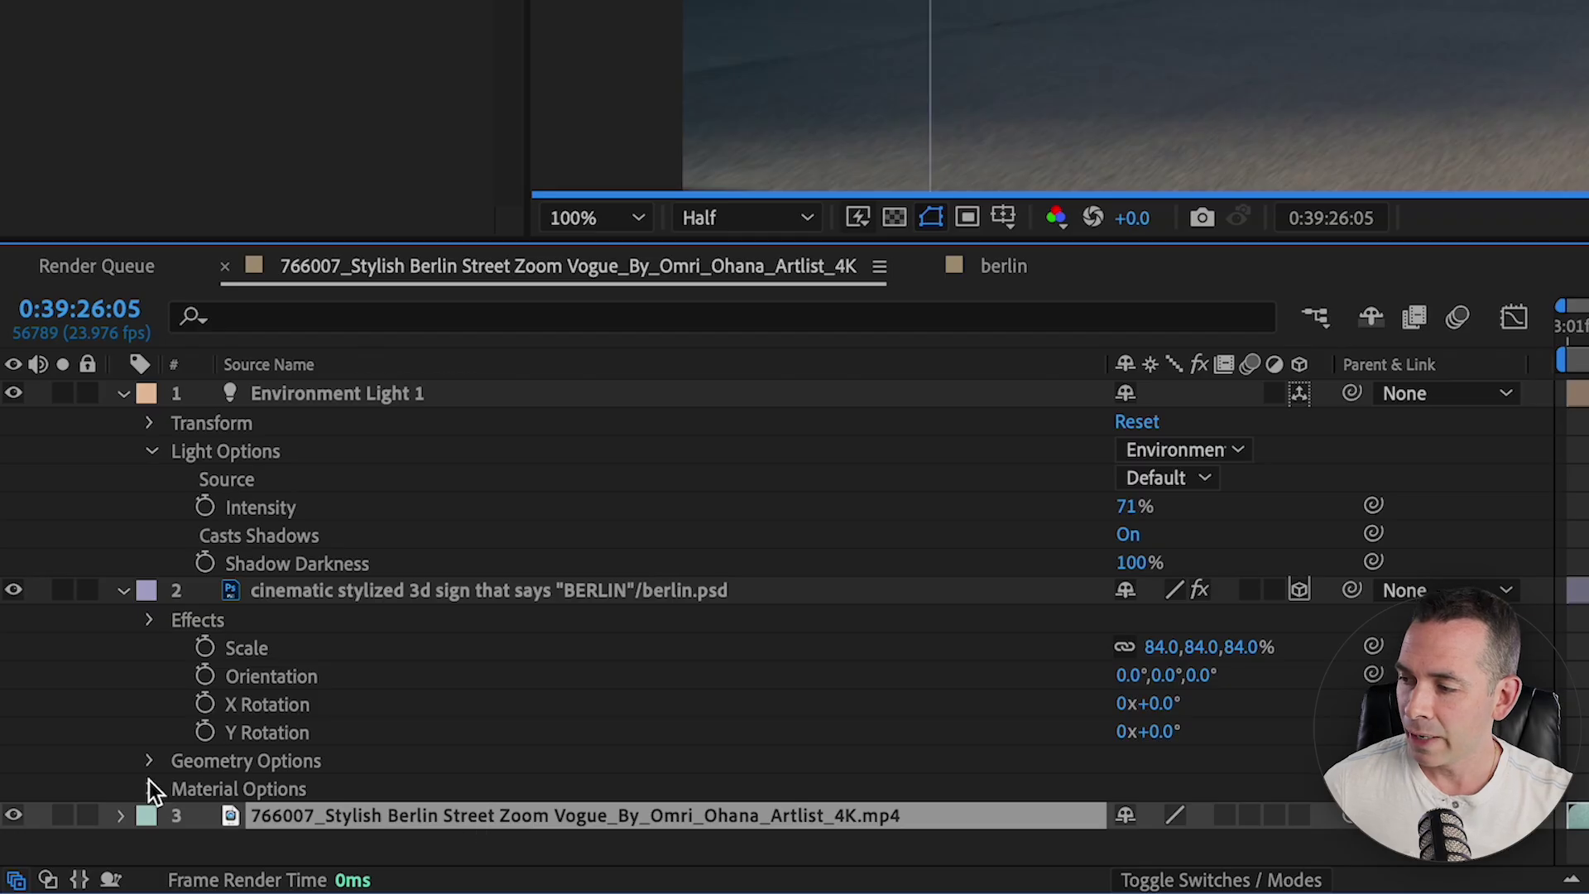
Step: Solo the street video layer and run Track Camera on it
{"action": "left_click", "coordinate": [63, 814]}
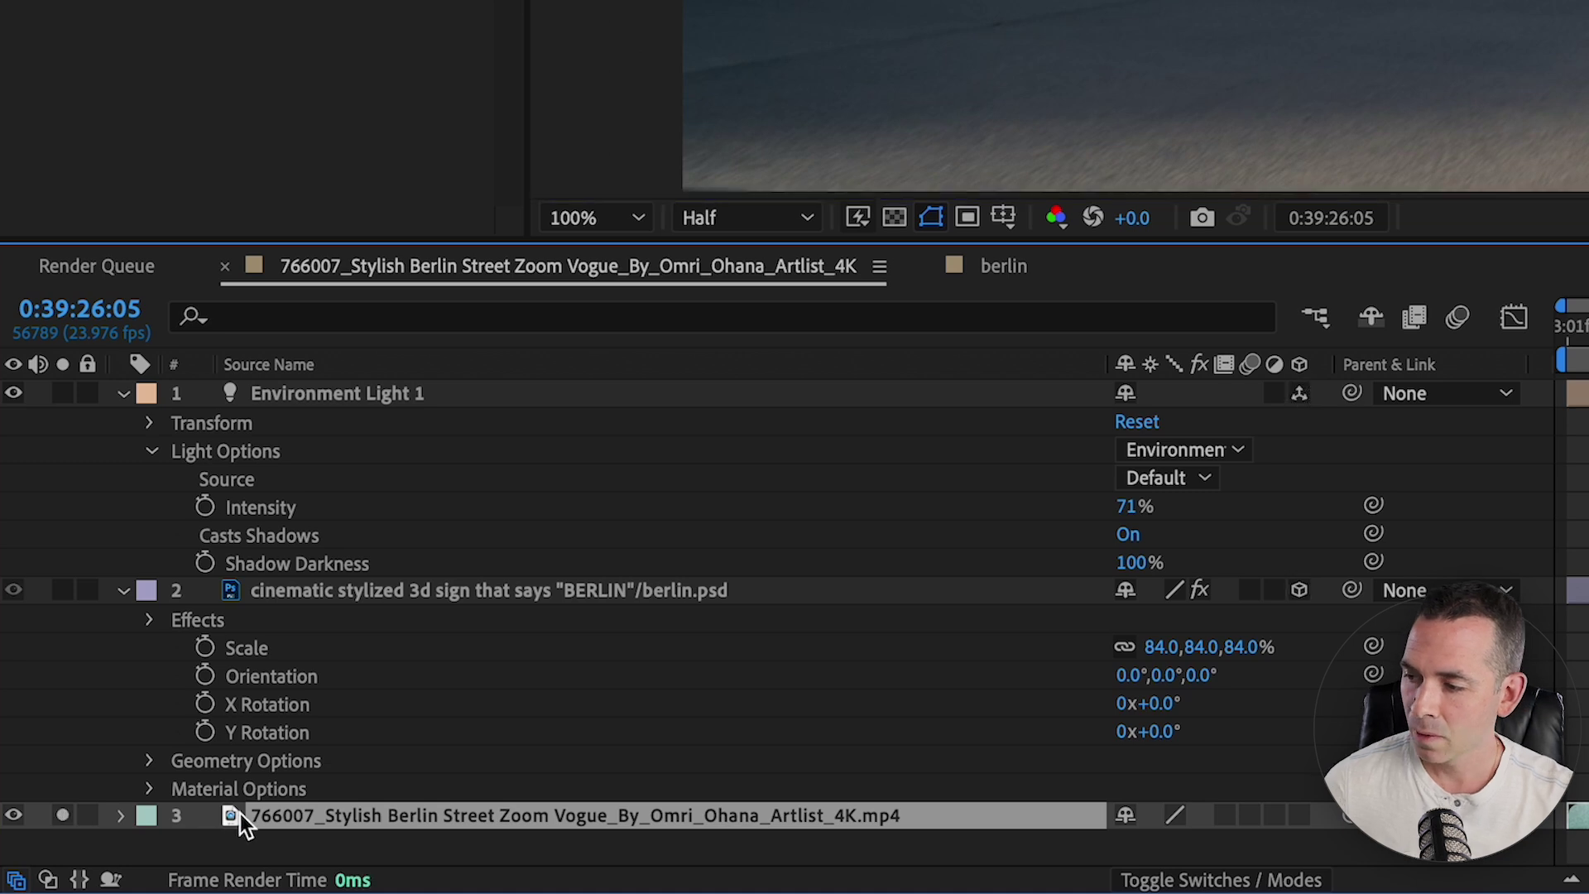
{"action": "right_click", "coordinate": [733, 815]}
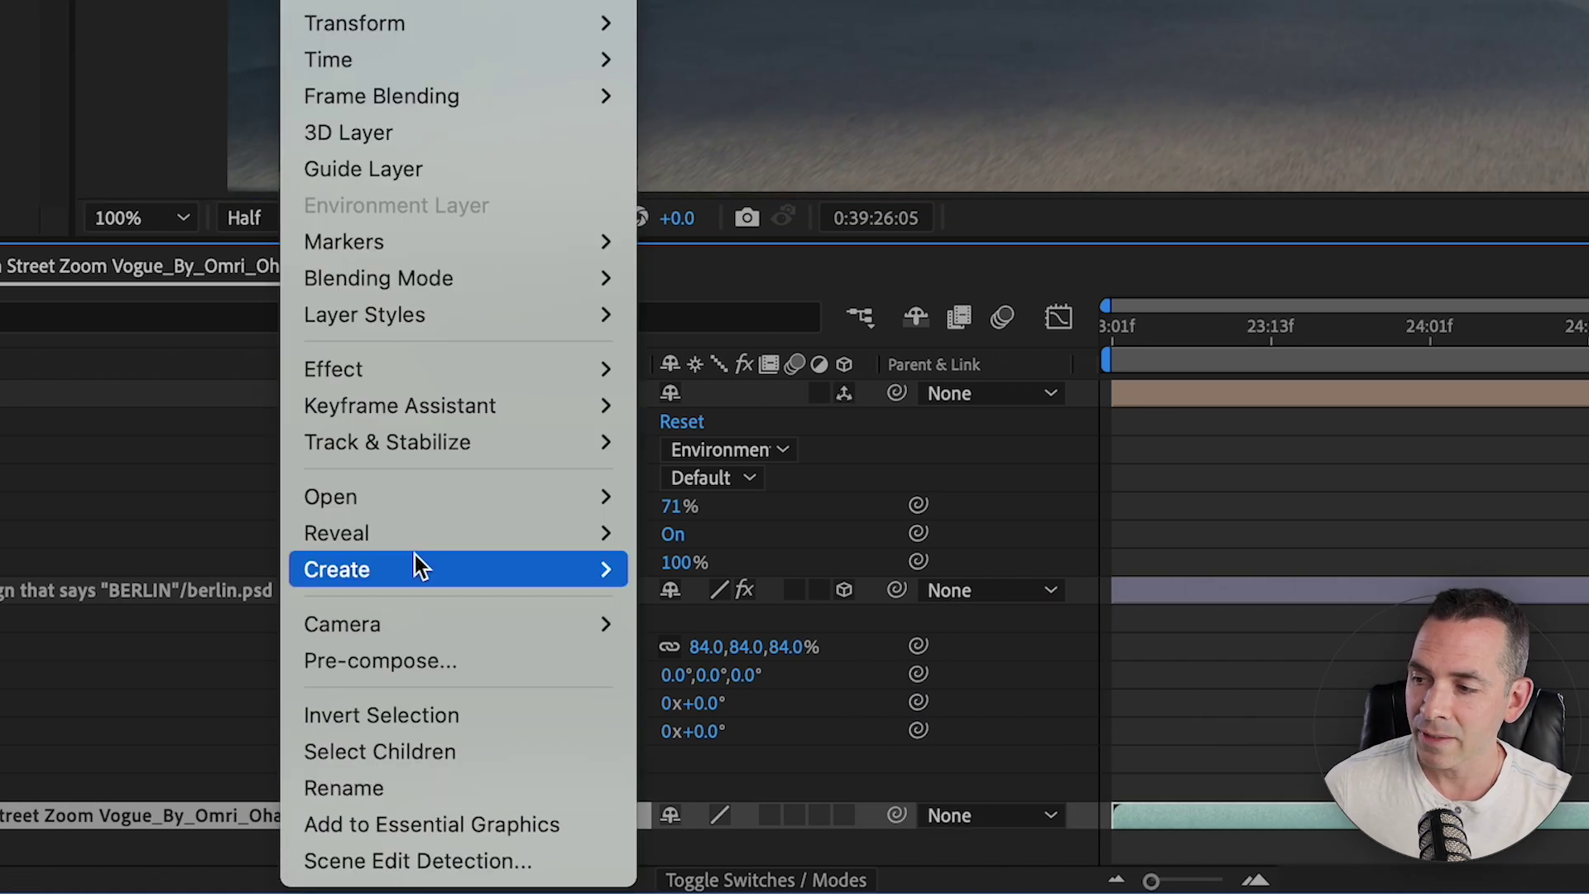
{"action": "mouse_move", "coordinate": [444, 447]}
{"action": "left_click", "coordinate": [729, 446]}
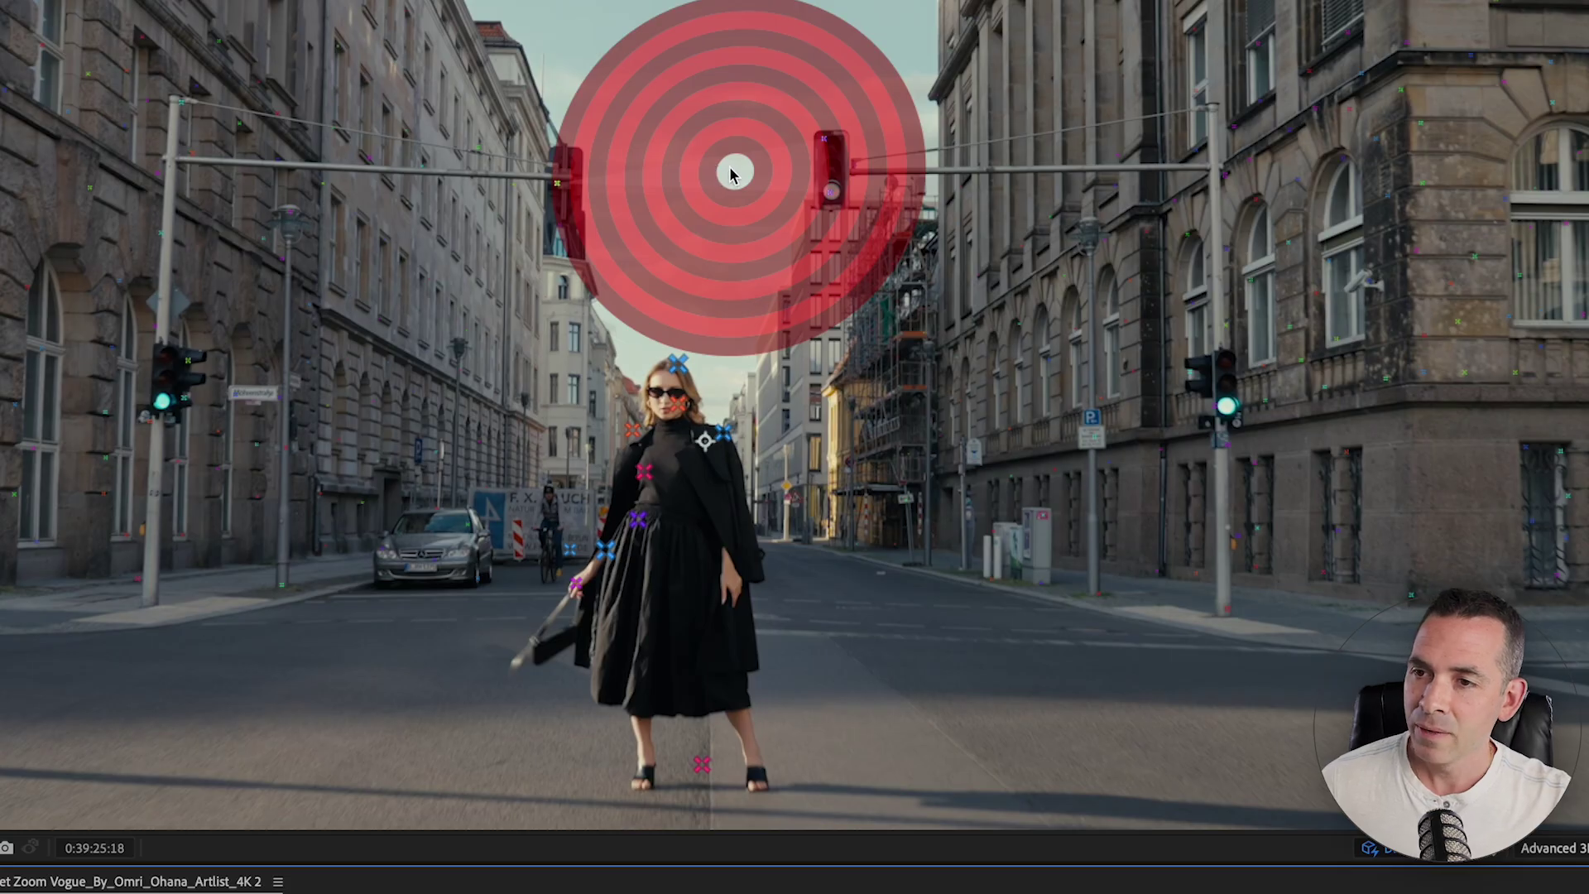
Step: Create a solid and camera from the track target in the sky between the overhead traffic lights, and check how the solid tracks
{"action": "right_click", "coordinate": [727, 176]}
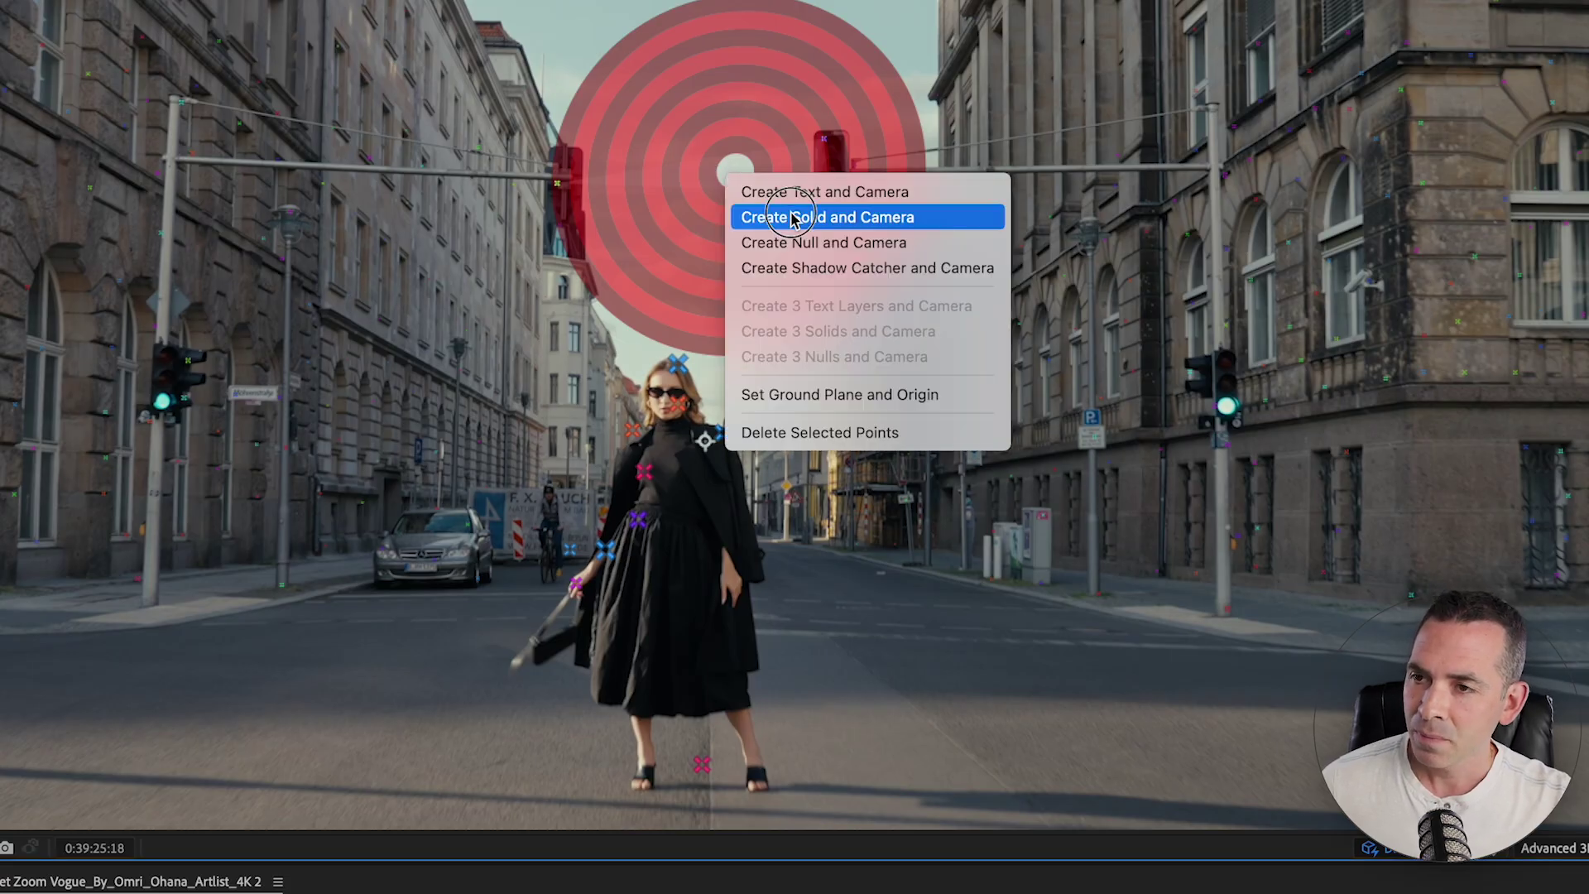
{"action": "left_click", "coordinate": [778, 215]}
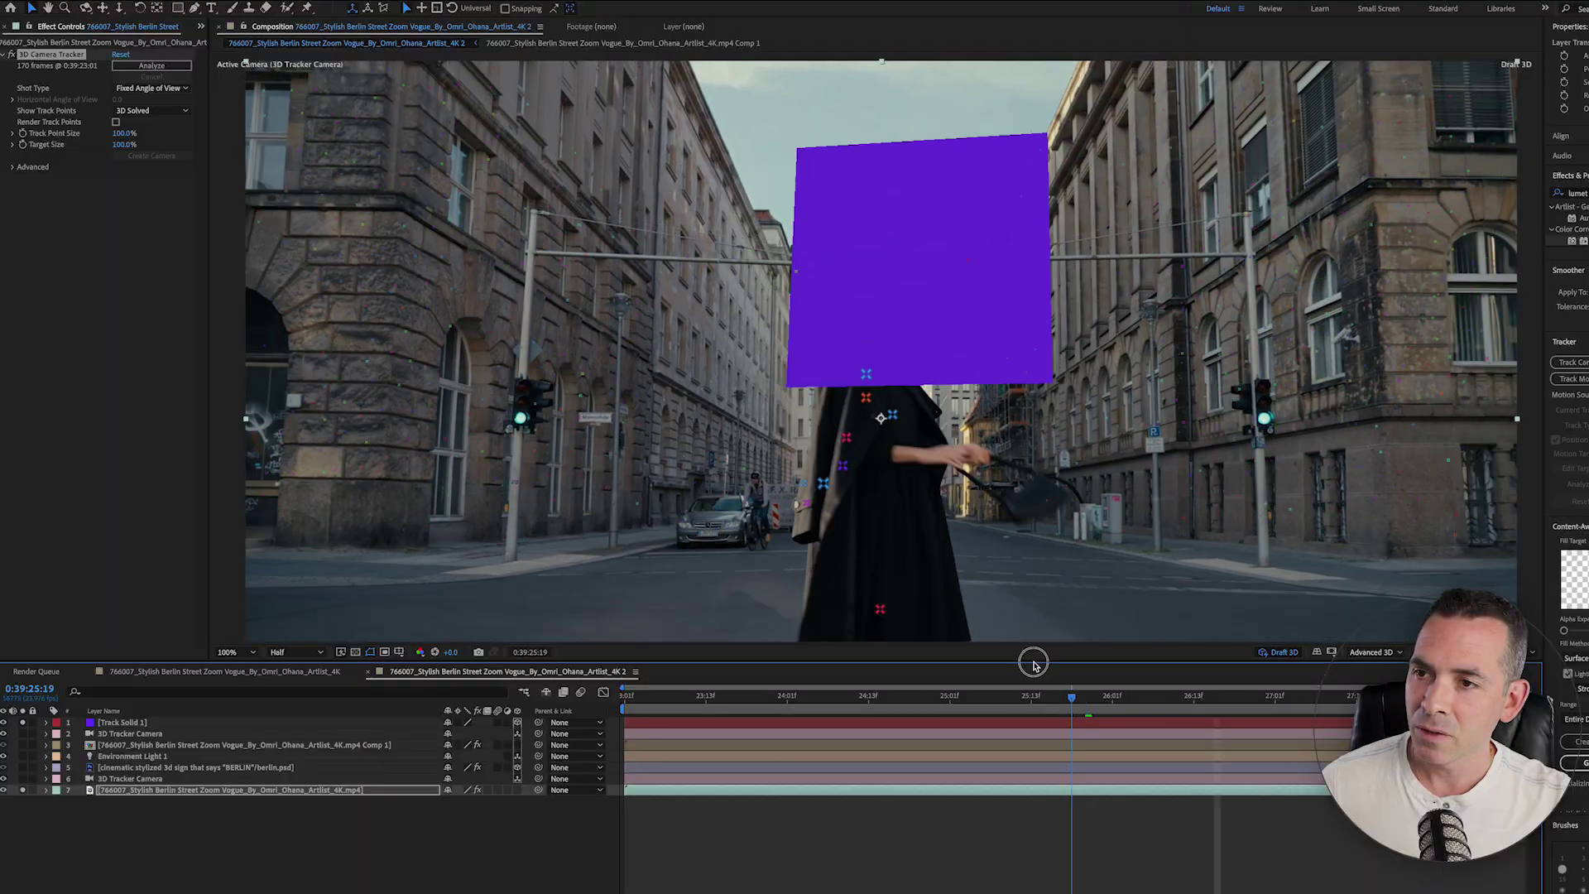
{"action": "left_click_drag", "start_coordinate": [1034, 695], "coordinate": [706, 695]}
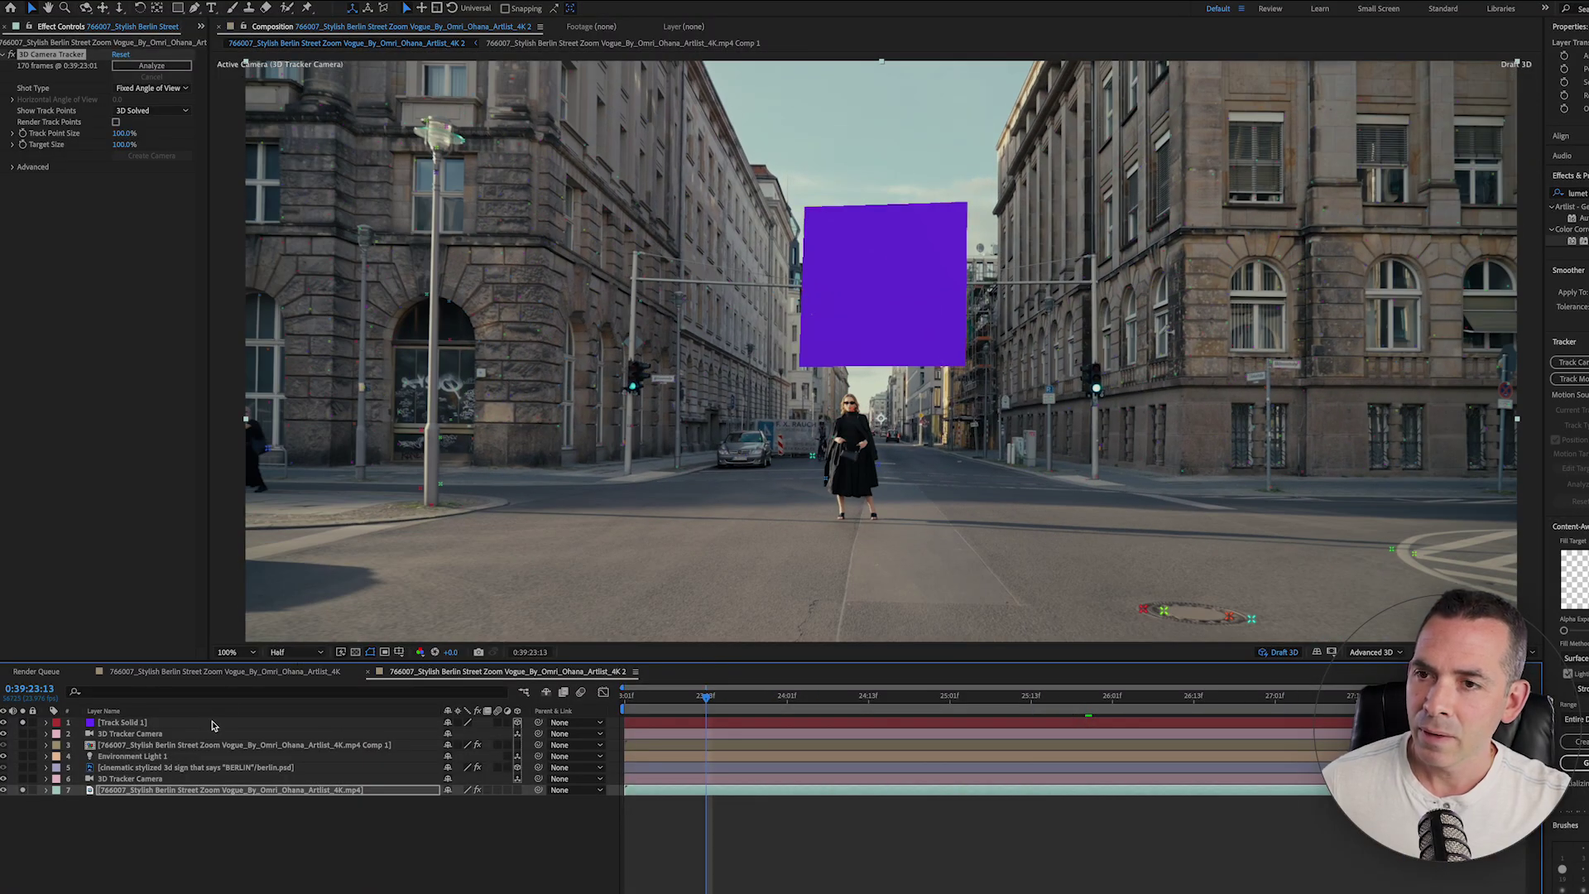
Step: Show the Track Solid's rotation properties, parent the BERLIN sign layer to the Track Solid, and check that the sign follows the camera
{"action": "left_click", "coordinate": [189, 735]}
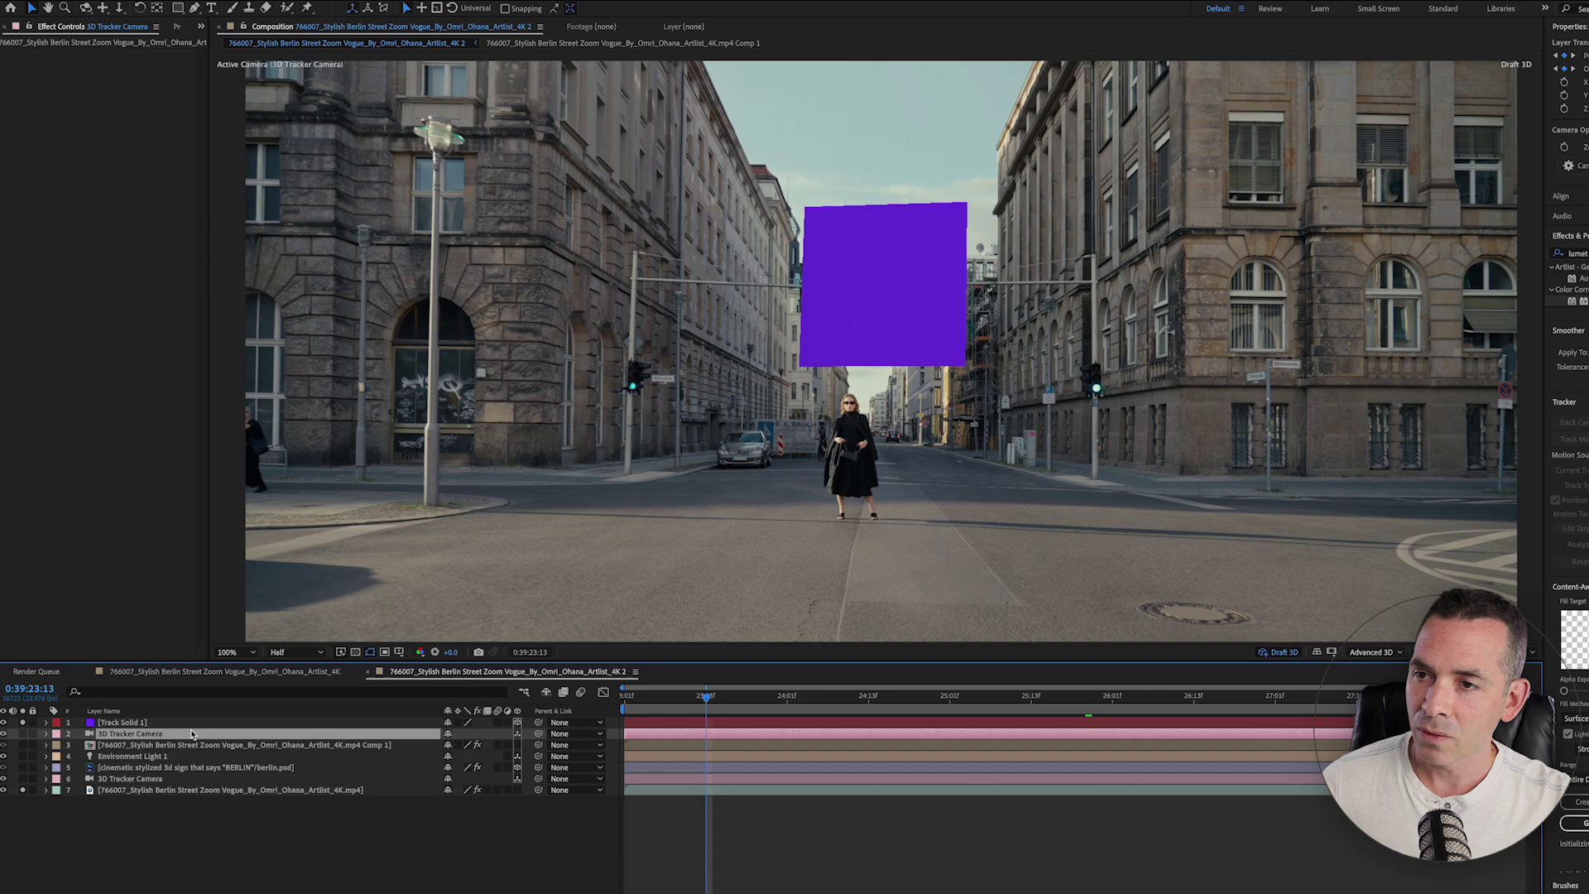
{"action": "key", "text": "r"}
{"action": "left_click", "coordinate": [258, 713]}
{"action": "key", "text": "r"}
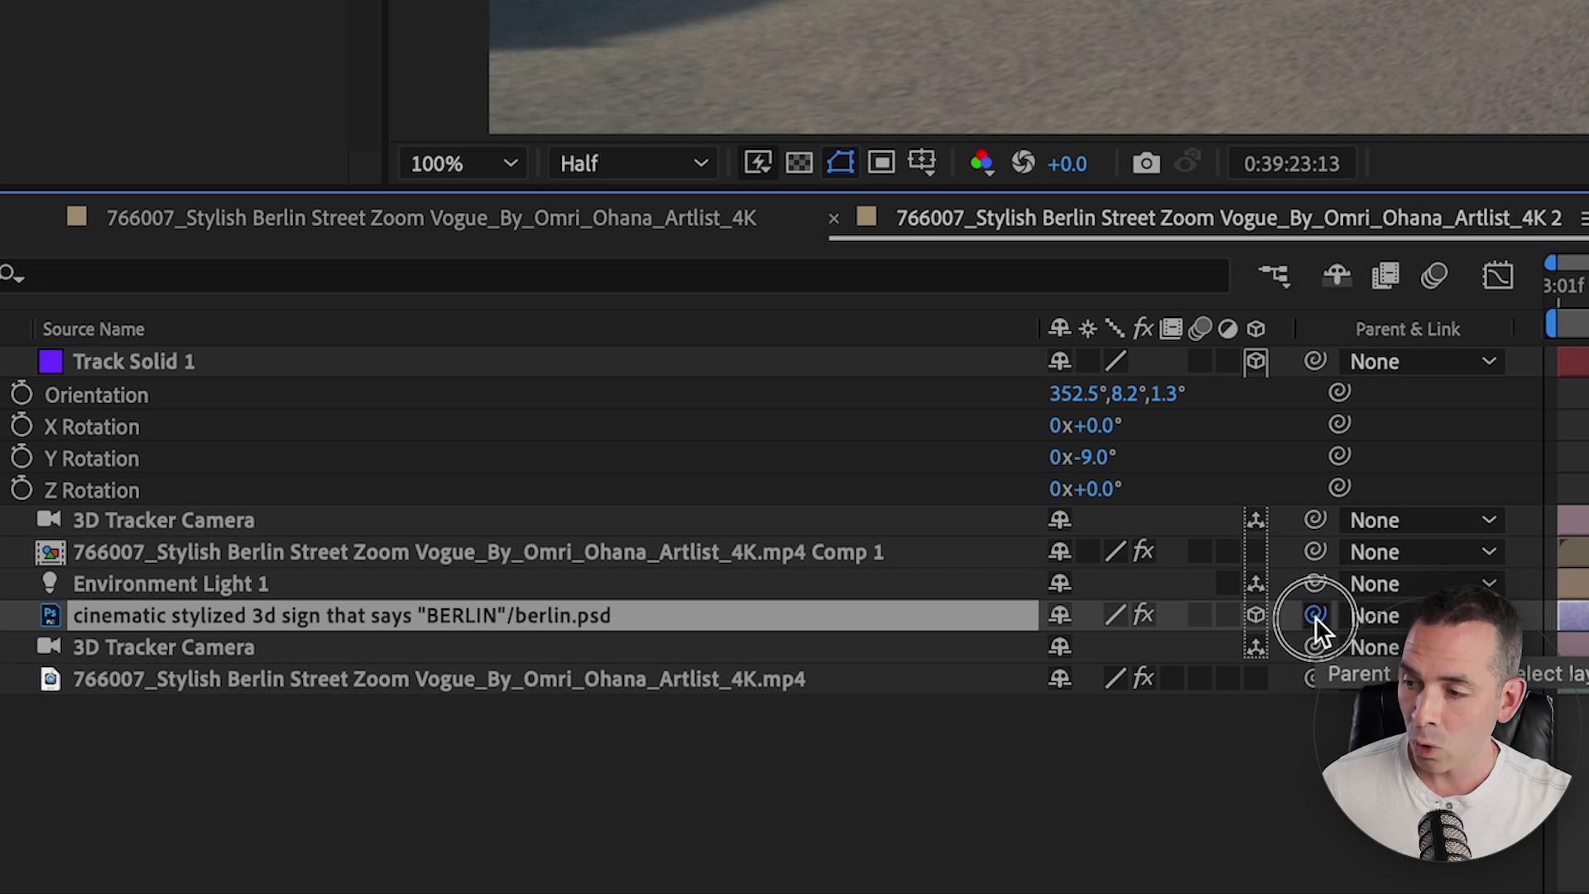
{"action": "left_click_drag", "start_coordinate": [1316, 619], "coordinate": [966, 362]}
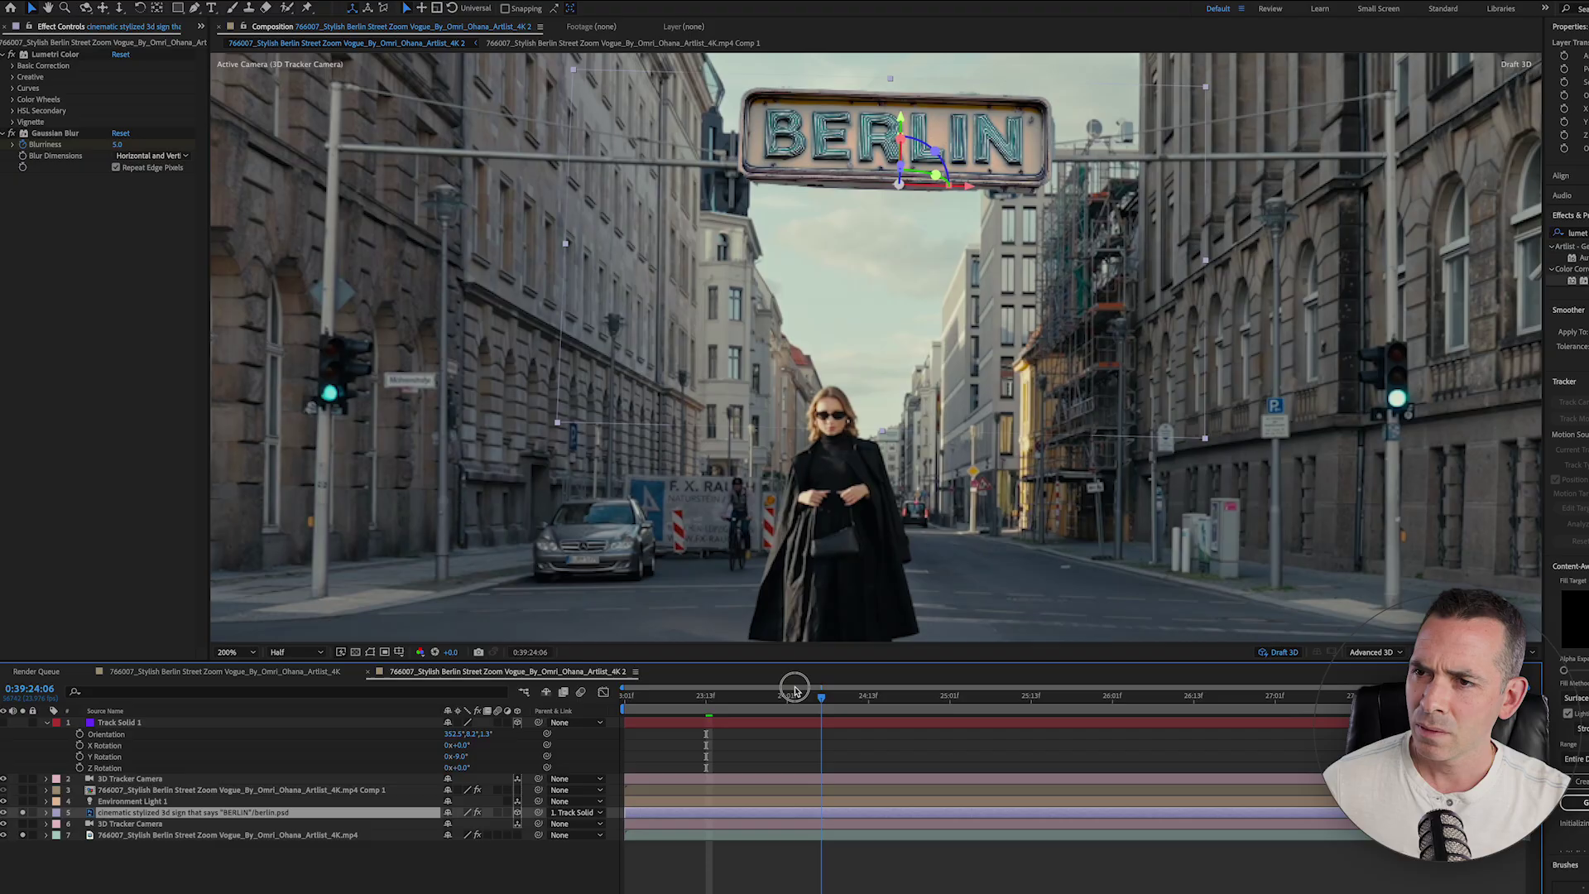
{"action": "left_click_drag", "start_coordinate": [815, 691], "coordinate": [875, 695]}
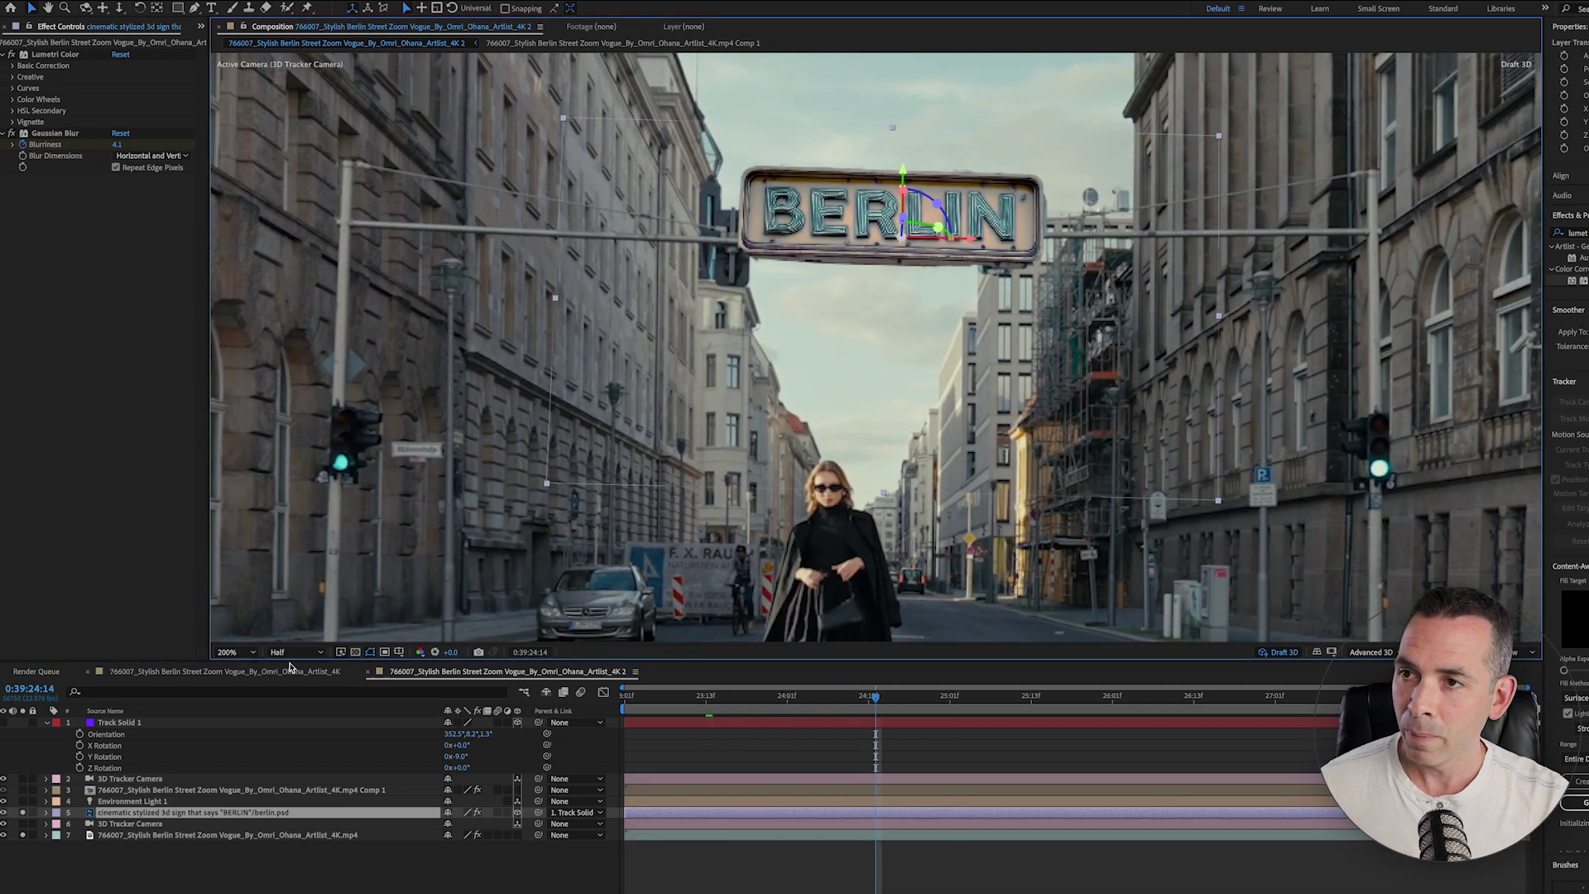
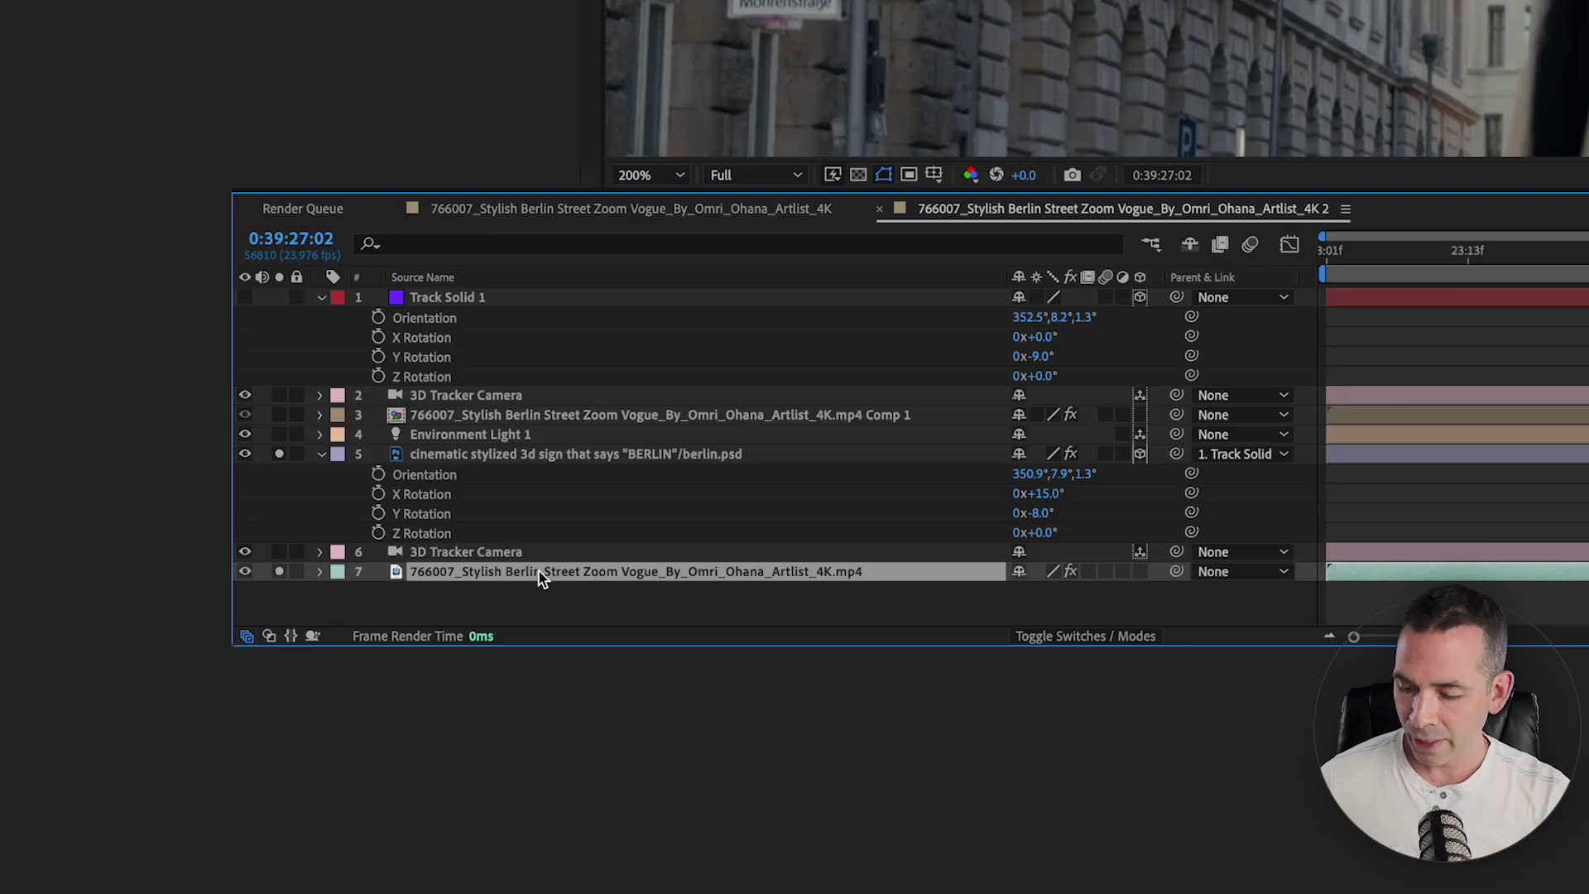
Step: Put a duplicate of the street video at the top of the layer stack and go to about 0:39:26:20
{"action": "left_click_drag", "start_coordinate": [514, 572], "coordinate": [527, 293]}
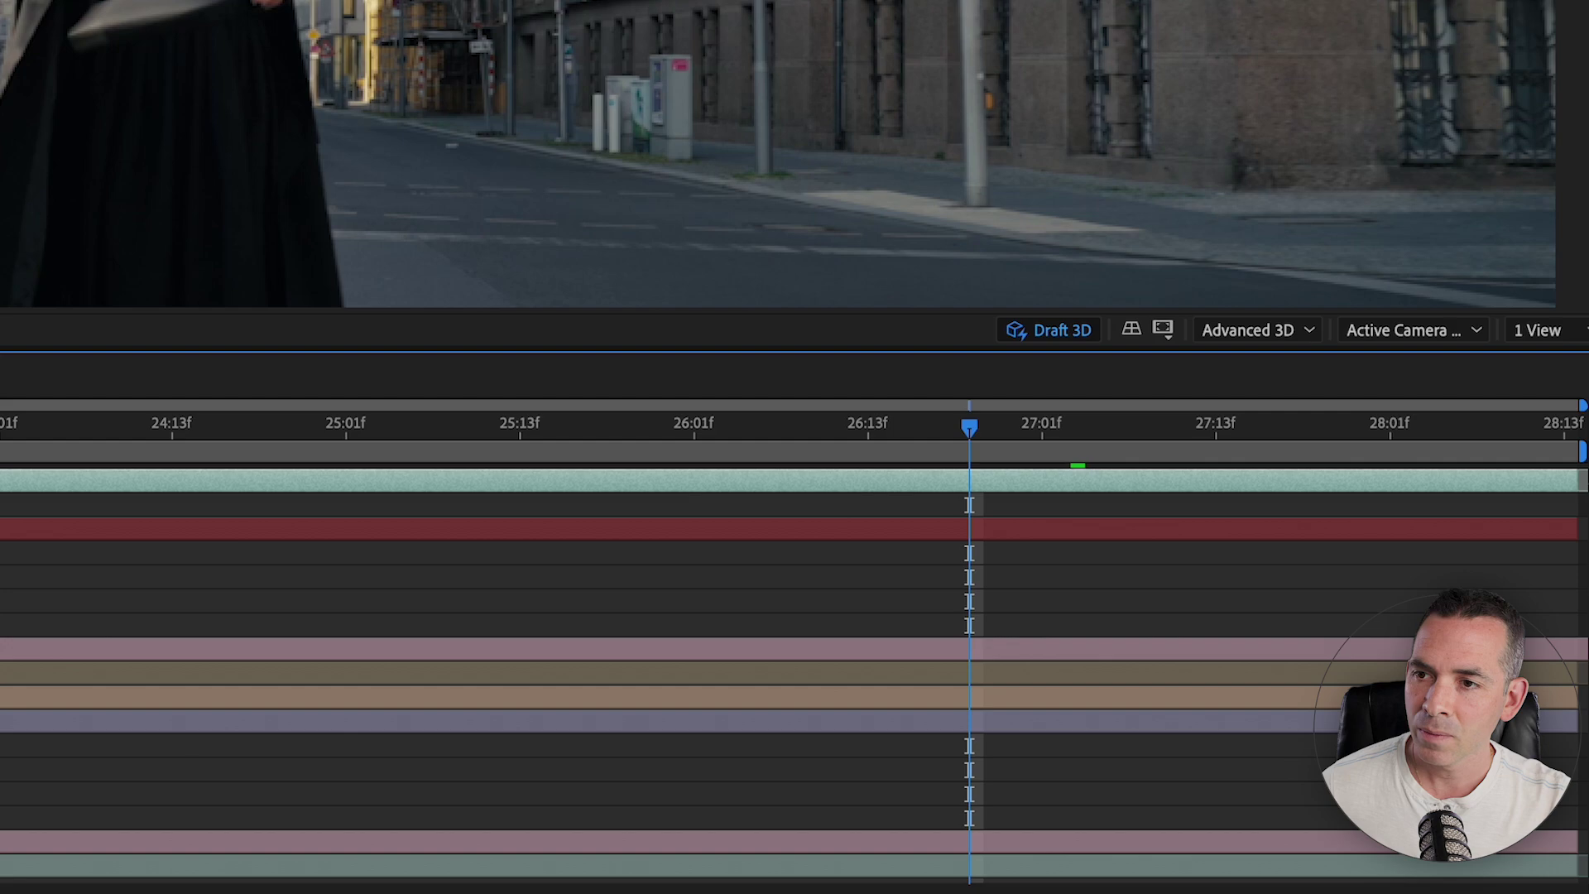
{"action": "left_click_drag", "start_coordinate": [720, 447], "coordinate": [970, 446]}
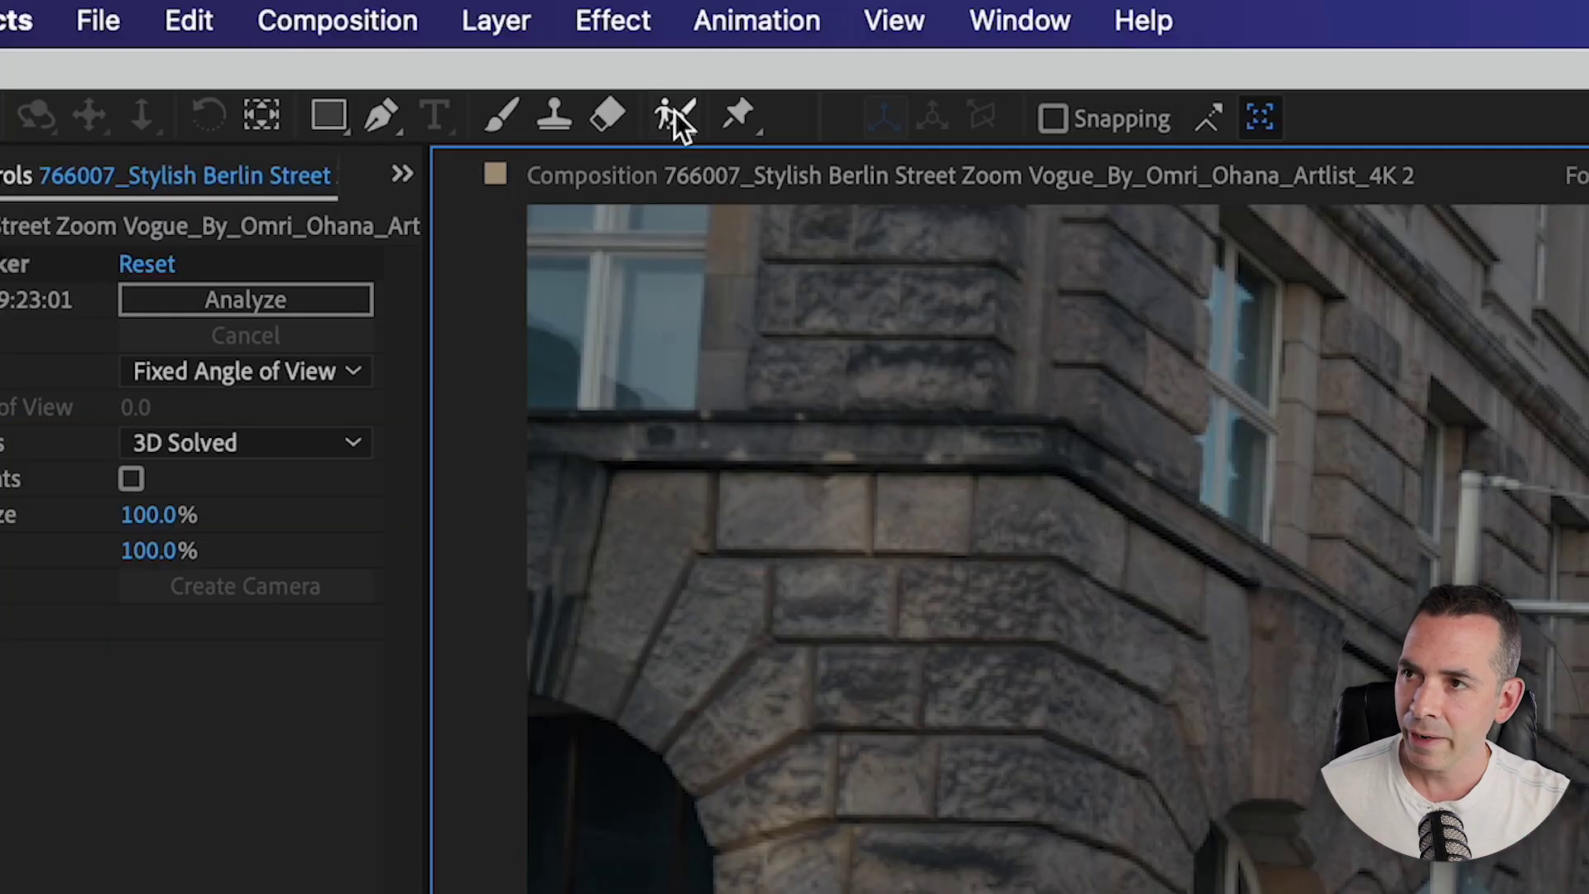
Step: Use the Roto Brush tool to select the woman in the duplicated video layer, including the loose hair around her face
{"action": "left_click_drag", "start_coordinate": [674, 111], "coordinate": [796, 106]}
{"action": "left_click_drag", "start_coordinate": [796, 105], "coordinate": [769, 132]}
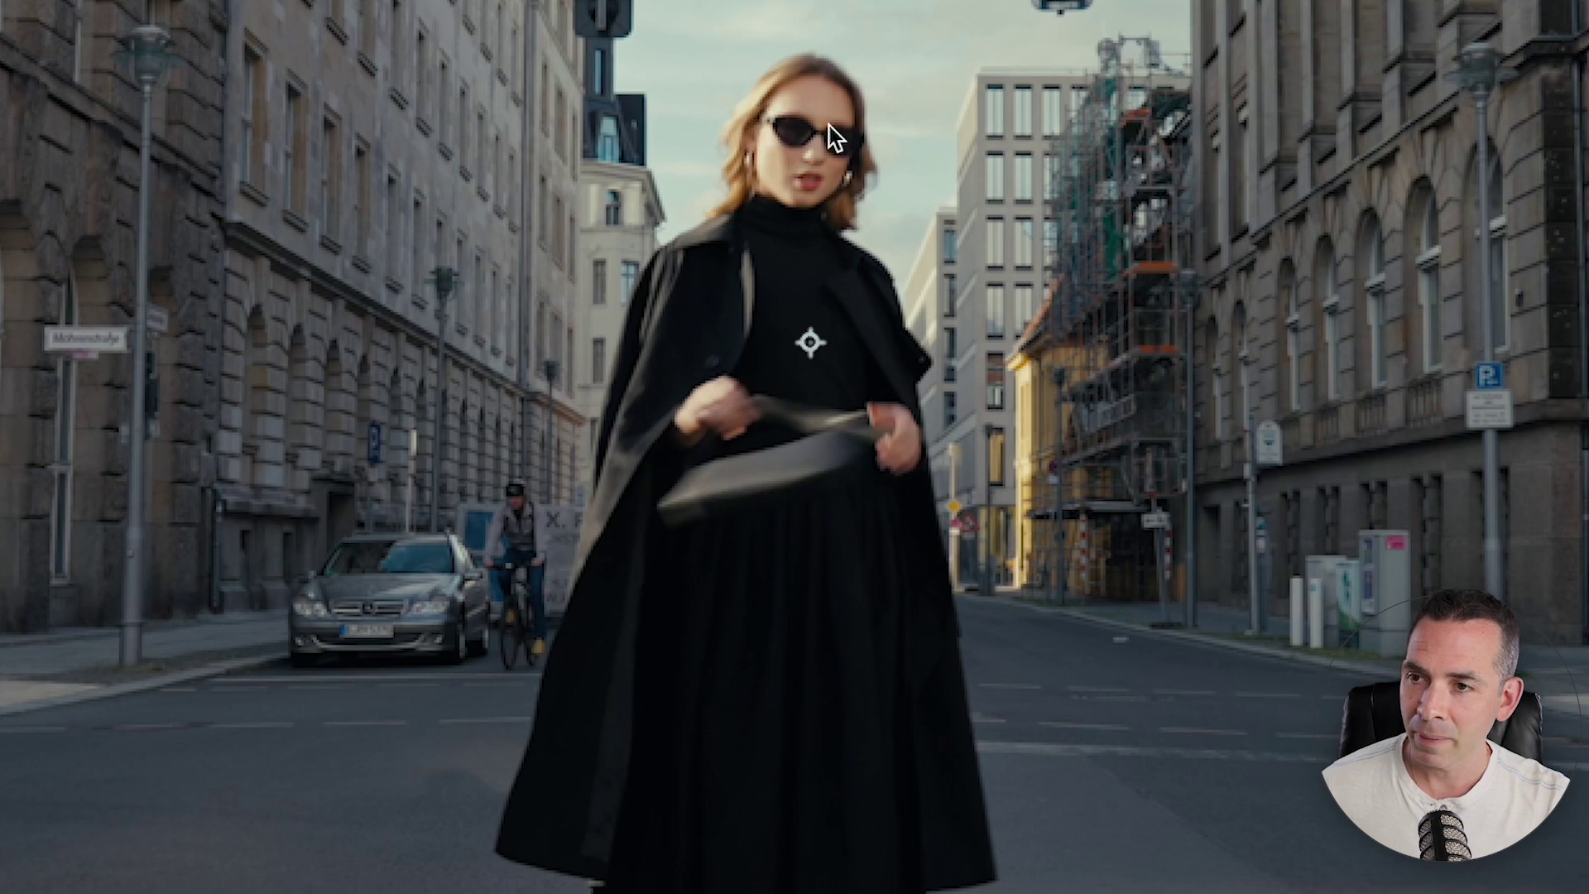
{"action": "mouse_move", "coordinate": [825, 77]}
{"action": "left_mouse_down"}
{"action": "mouse_move", "coordinate": [767, 96]}
{"action": "mouse_move", "coordinate": [739, 164]}
{"action": "mouse_move", "coordinate": [751, 211]}
{"action": "mouse_move", "coordinate": [643, 305]}
{"action": "mouse_move", "coordinate": [639, 387]}
{"action": "mouse_move", "coordinate": [642, 411]}
{"action": "mouse_move", "coordinate": [752, 388]}
{"action": "mouse_move", "coordinate": [763, 520]}
{"action": "mouse_move", "coordinate": [902, 643]}
{"action": "mouse_move", "coordinate": [895, 727]}
{"action": "left_mouse_up"}
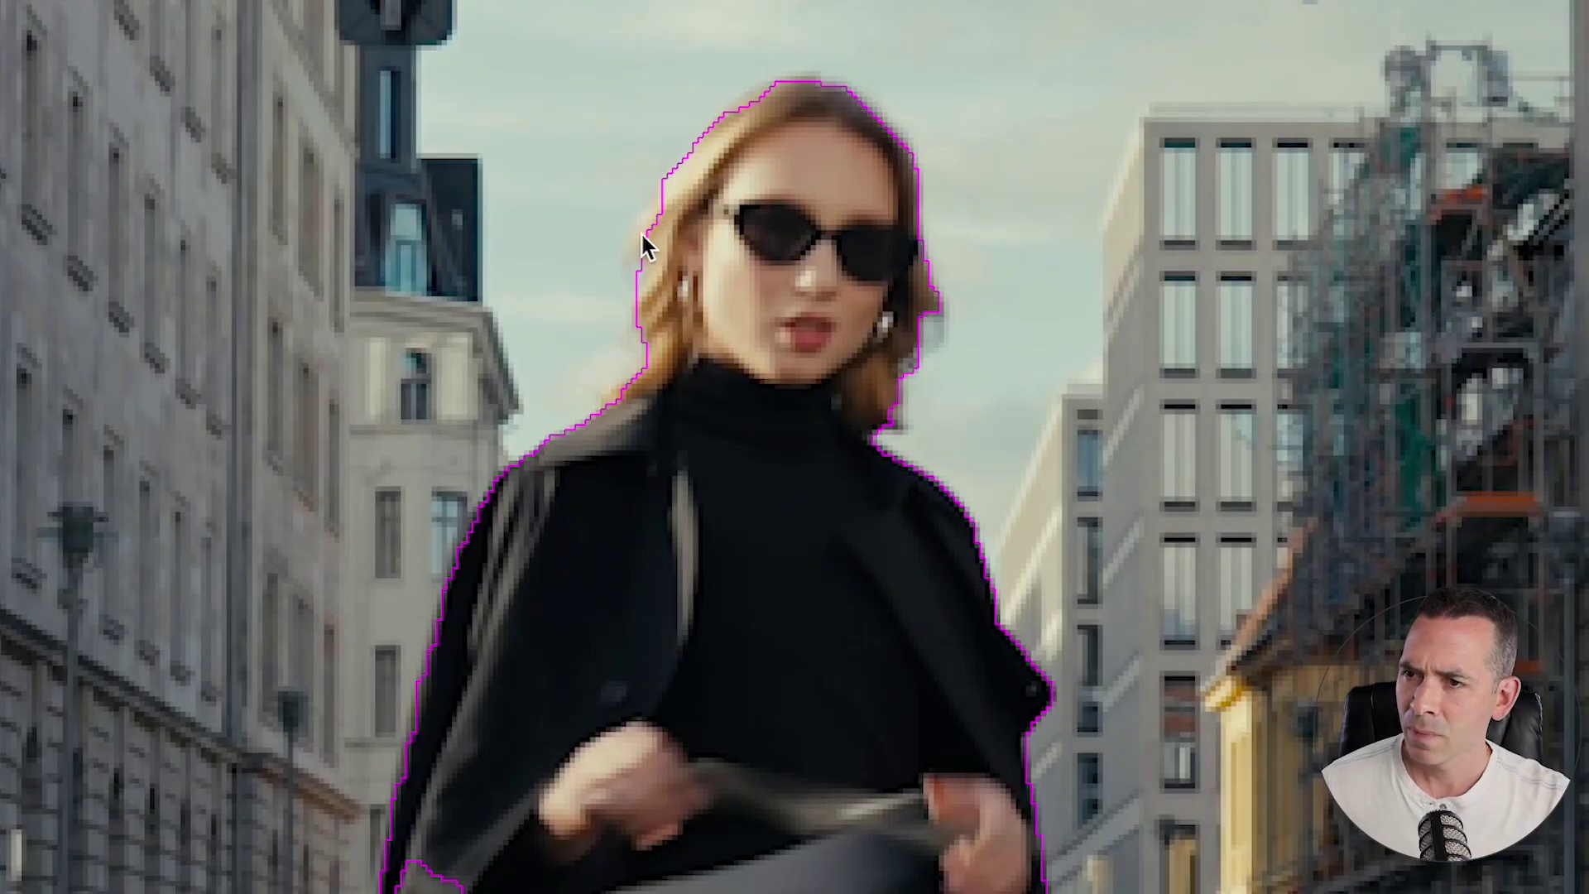
{"action": "left_click", "coordinate": [645, 230]}
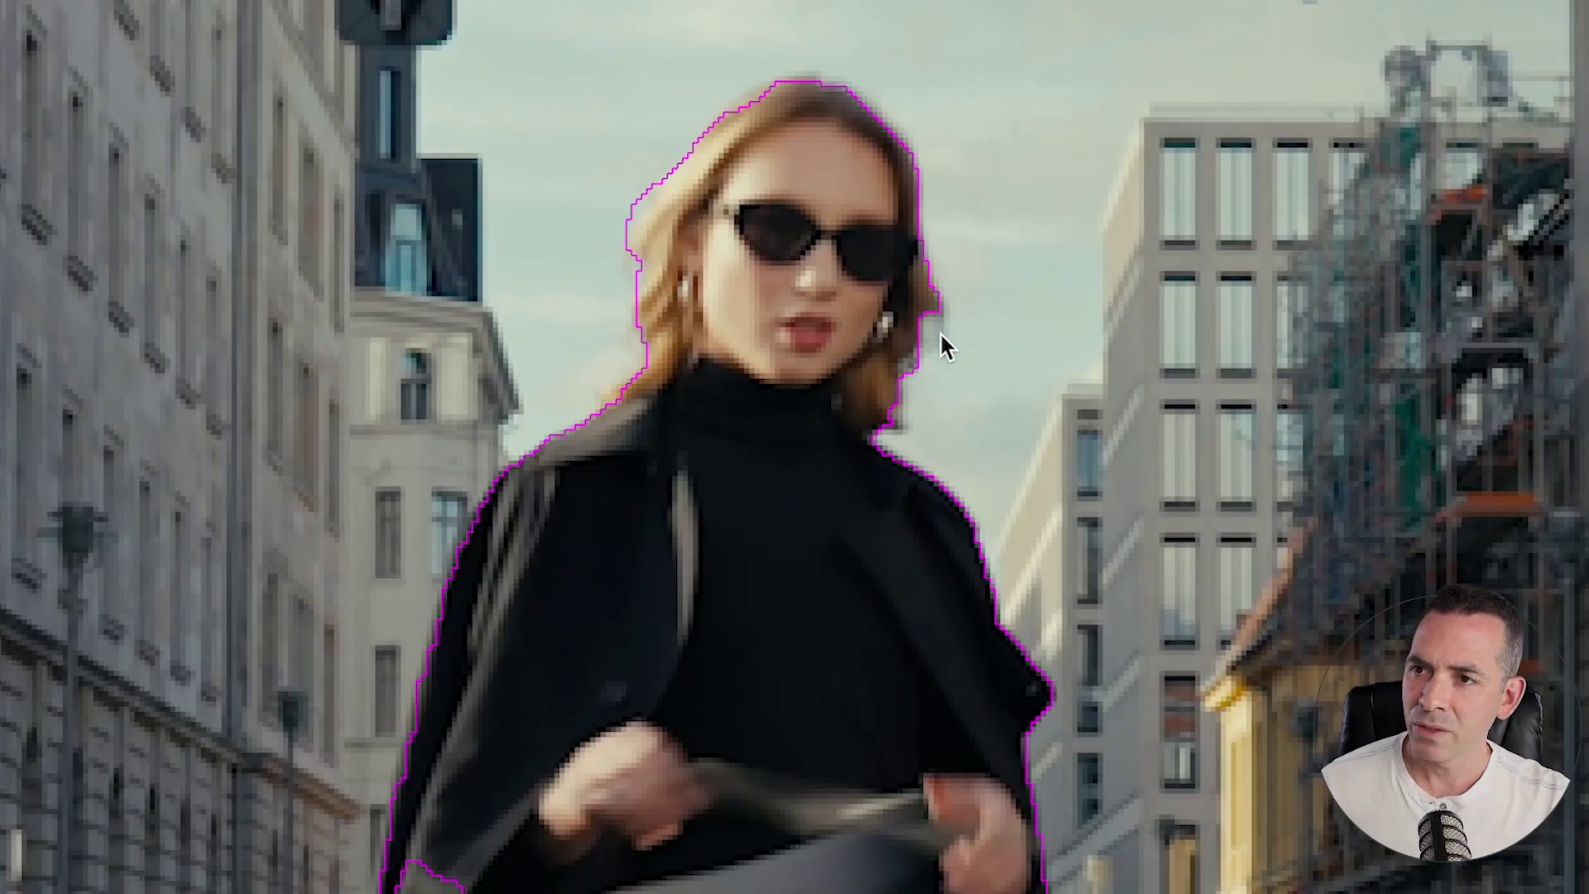
{"action": "left_click_drag", "start_coordinate": [828, 444], "coordinate": [940, 303]}
{"action": "key", "text": "ctrl+z"}
{"action": "left_click", "coordinate": [418, 860]}
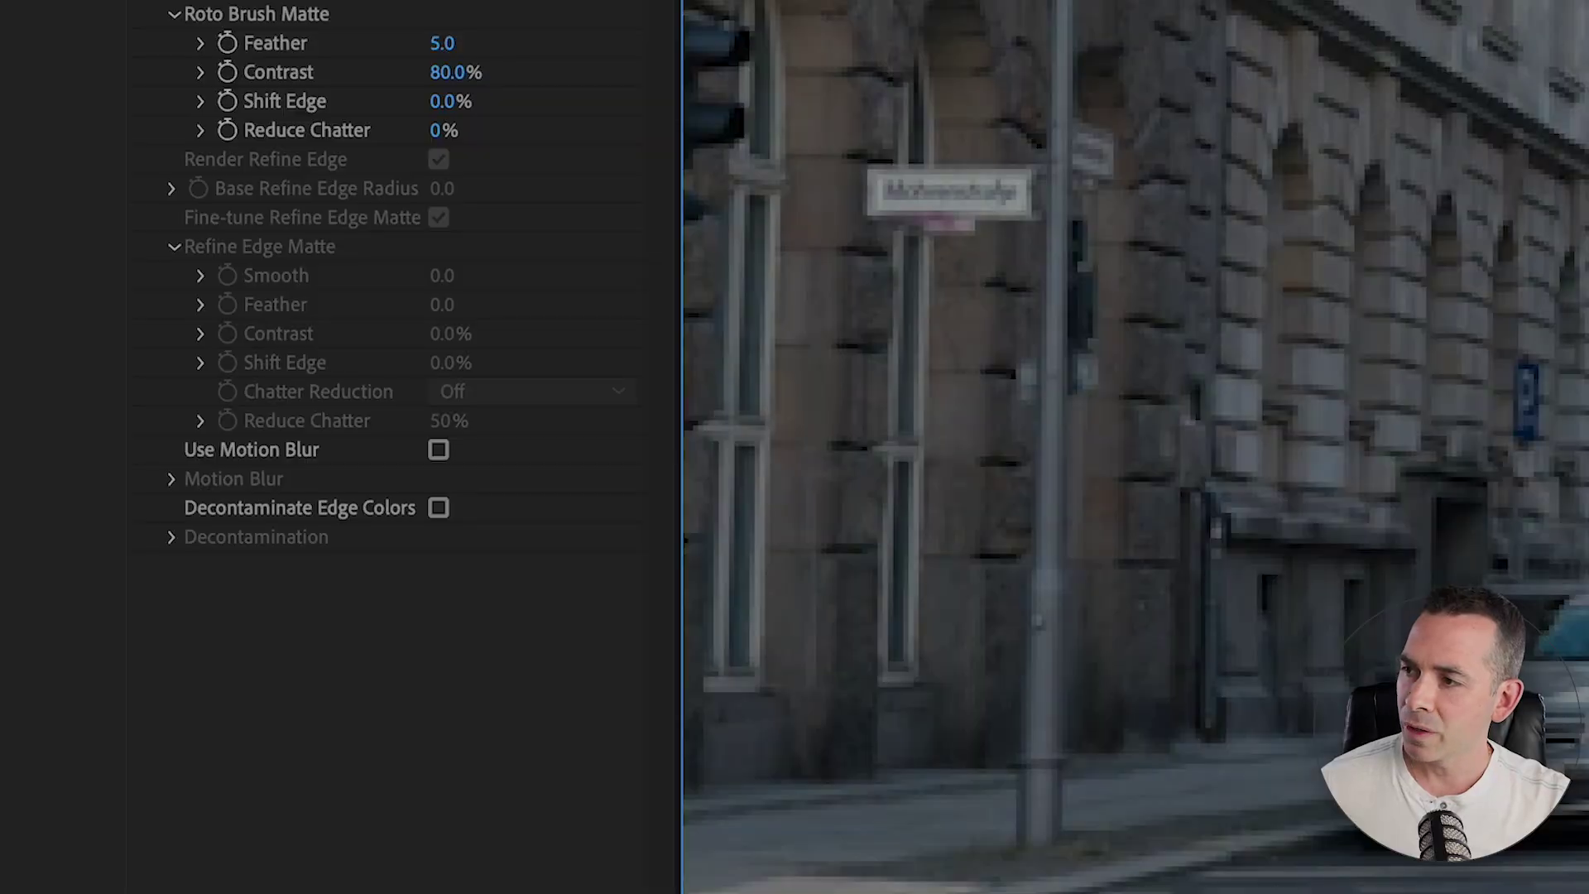
Step: Enable Use Motion Blur for the Roto Brush matte and refine the edge along the woman's hair
{"action": "left_click", "coordinate": [438, 451]}
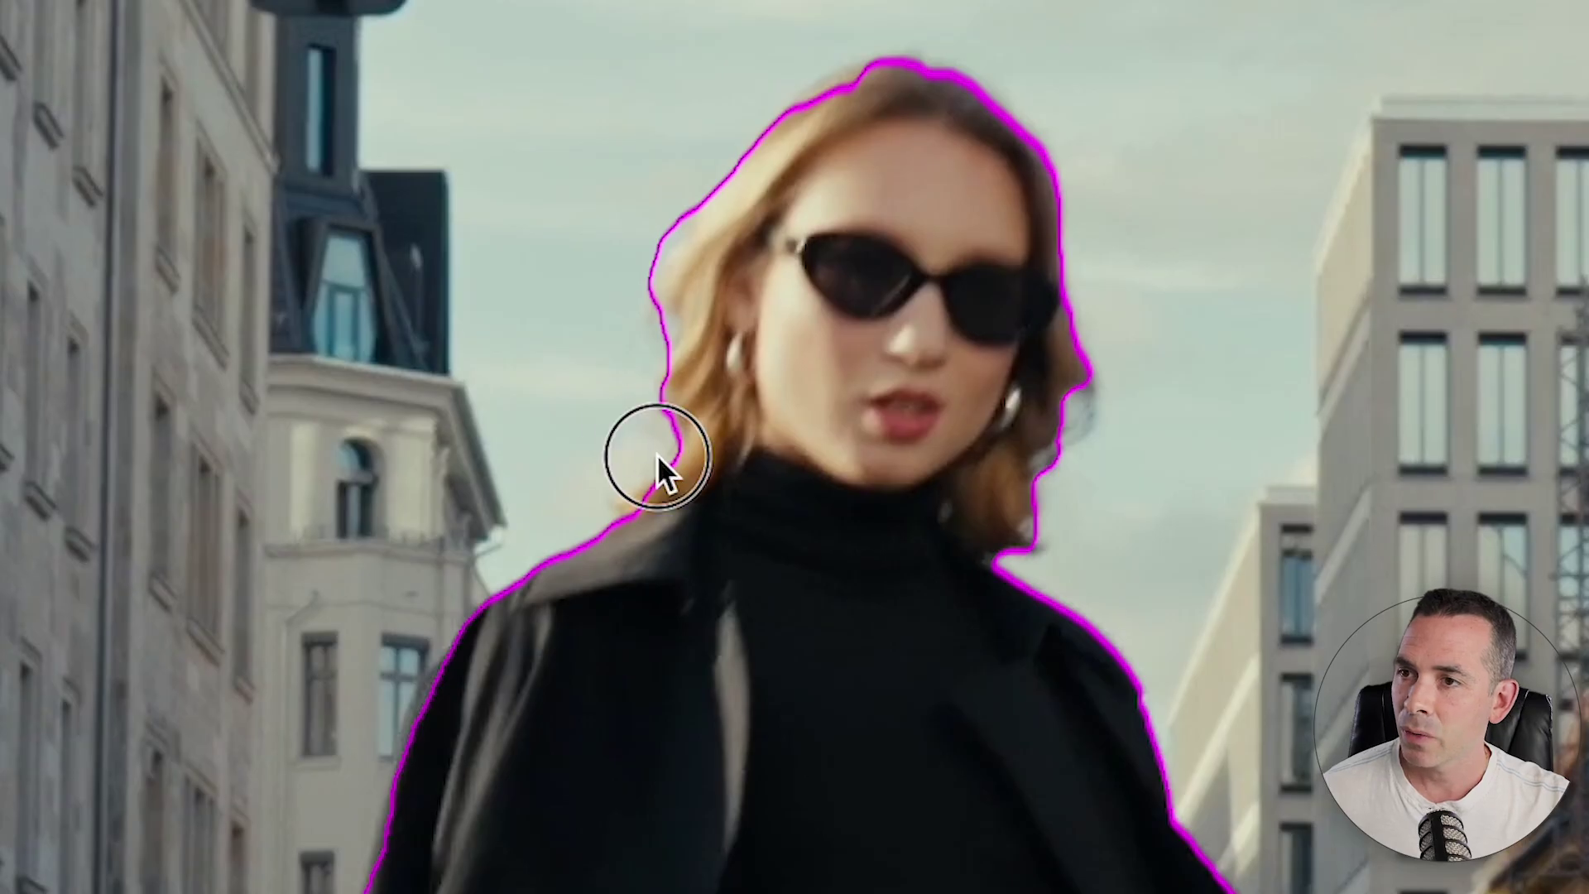
{"action": "mouse_move", "coordinate": [694, 248]}
{"action": "left_mouse_down"}
{"action": "mouse_move", "coordinate": [701, 86]}
{"action": "mouse_move", "coordinate": [878, 56]}
{"action": "mouse_move", "coordinate": [1063, 188]}
{"action": "mouse_move", "coordinate": [1092, 399]}
{"action": "mouse_move", "coordinate": [1007, 552]}
{"action": "left_mouse_up"}
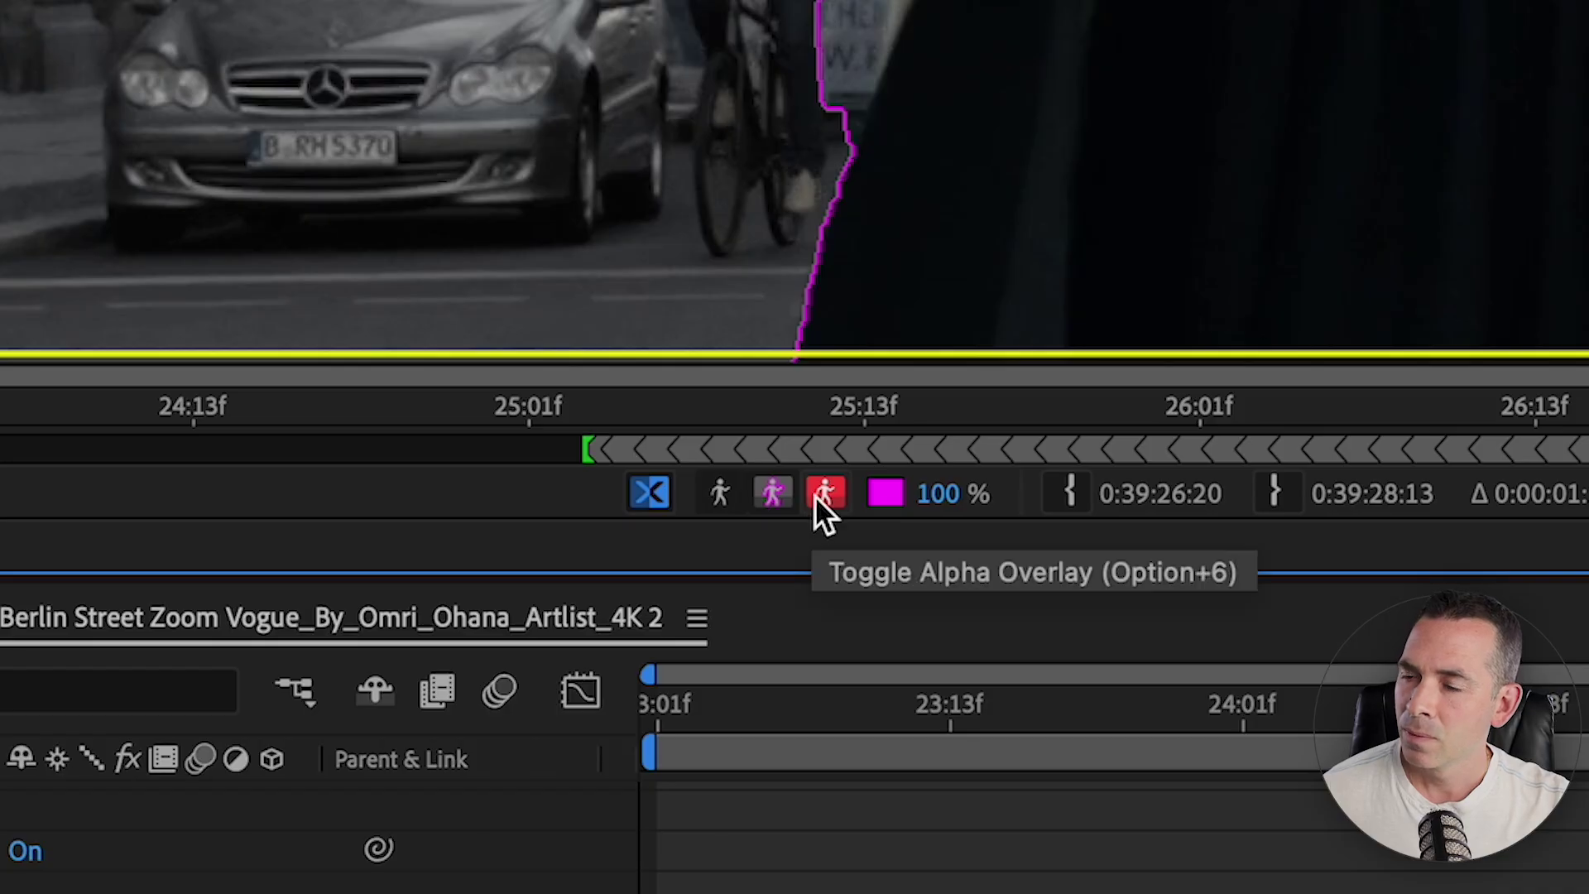
Step: Switch between the Alpha Overlay and Alpha Boundary views to inspect the woman's matte
{"action": "left_click", "coordinate": [819, 498]}
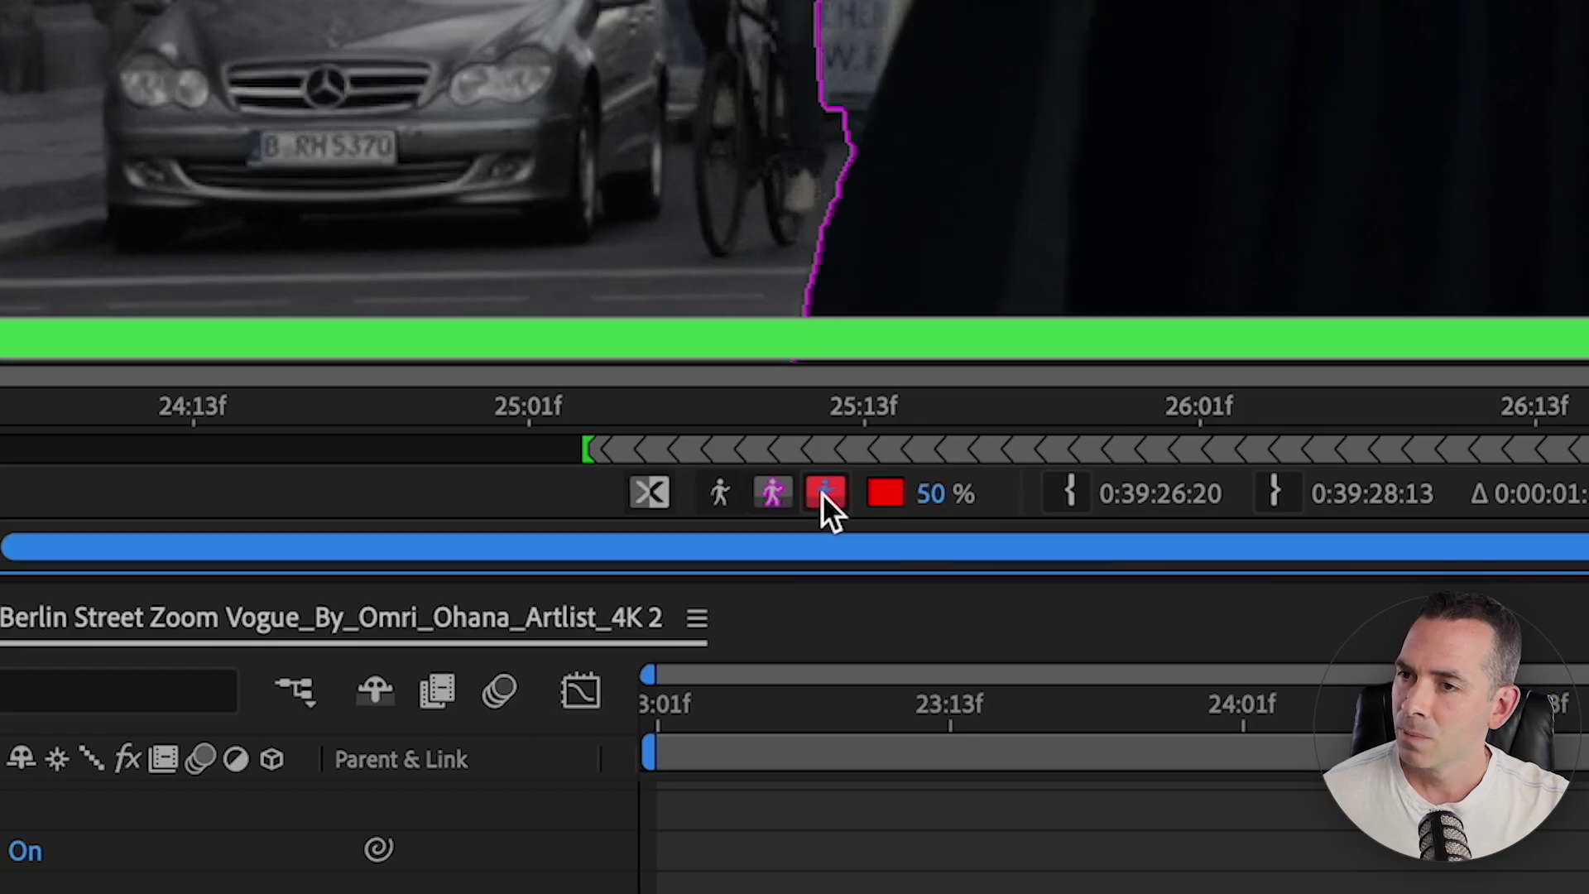
{"action": "left_click", "coordinate": [775, 495]}
{"action": "left_click", "coordinate": [826, 495]}
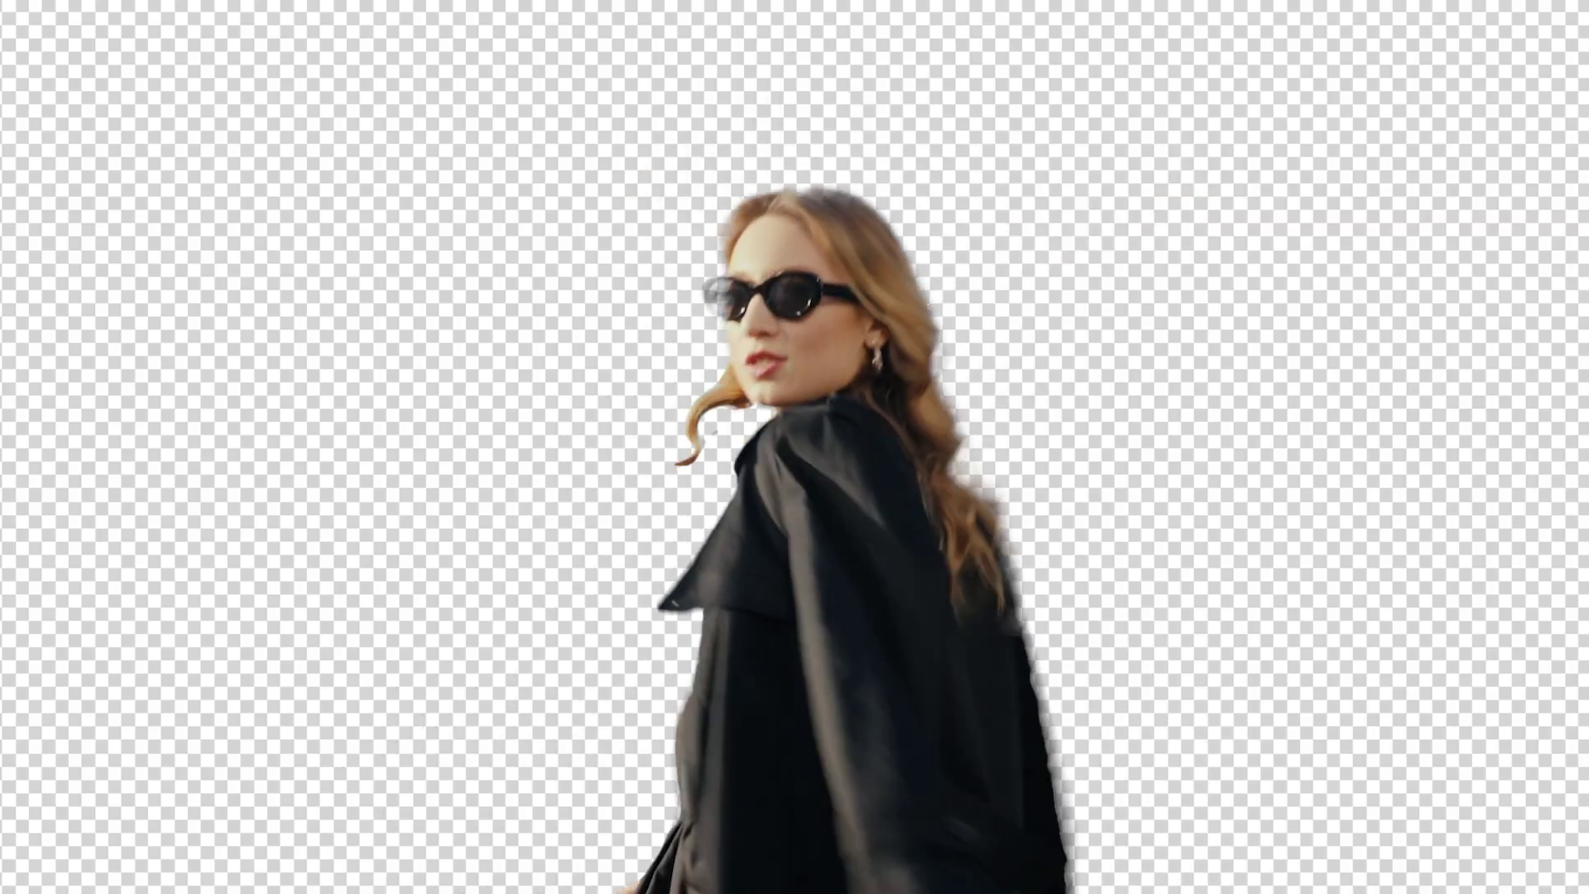
Step: Find the Camera Lens Blur effect and apply it to the BERLIN sign layer
{"action": "left_click", "coordinate": [1283, 359]}
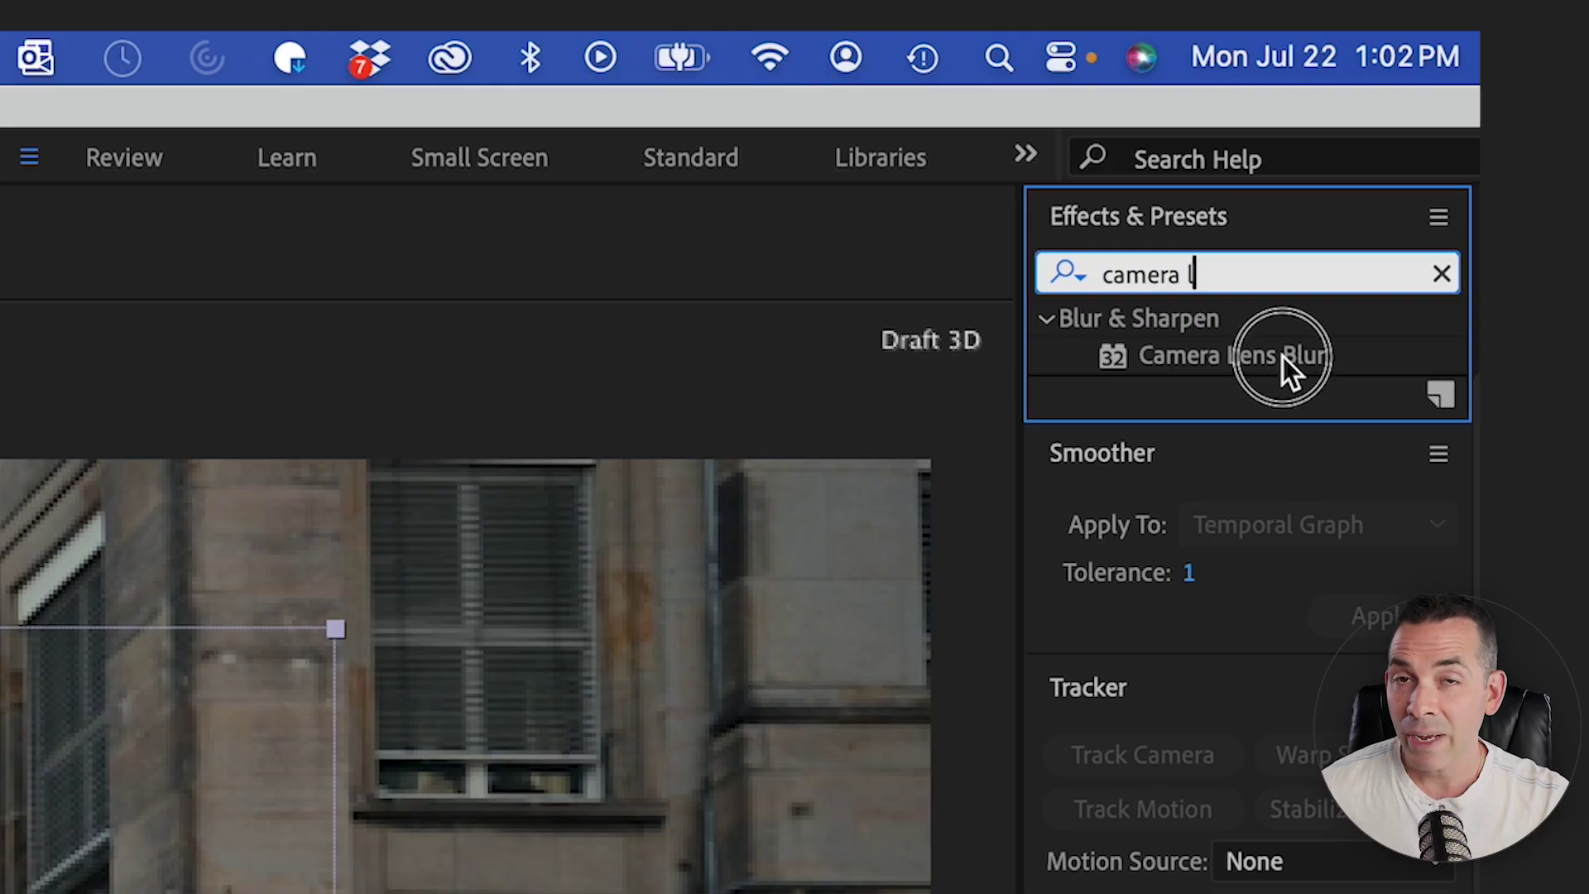
{"action": "left_click_drag", "start_coordinate": [1282, 358], "coordinate": [729, 881]}
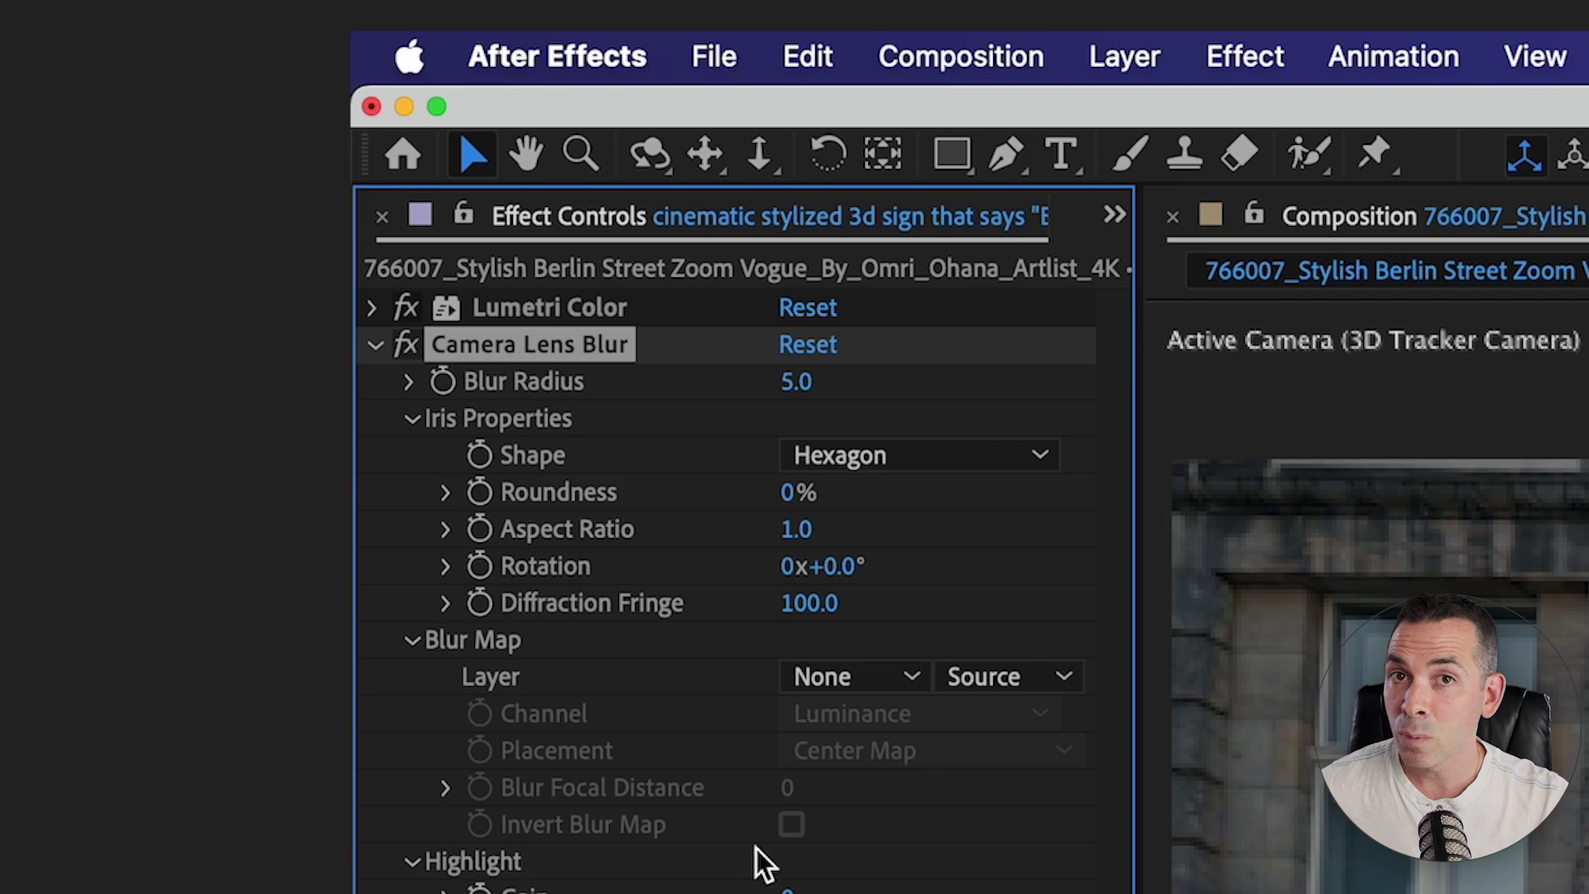